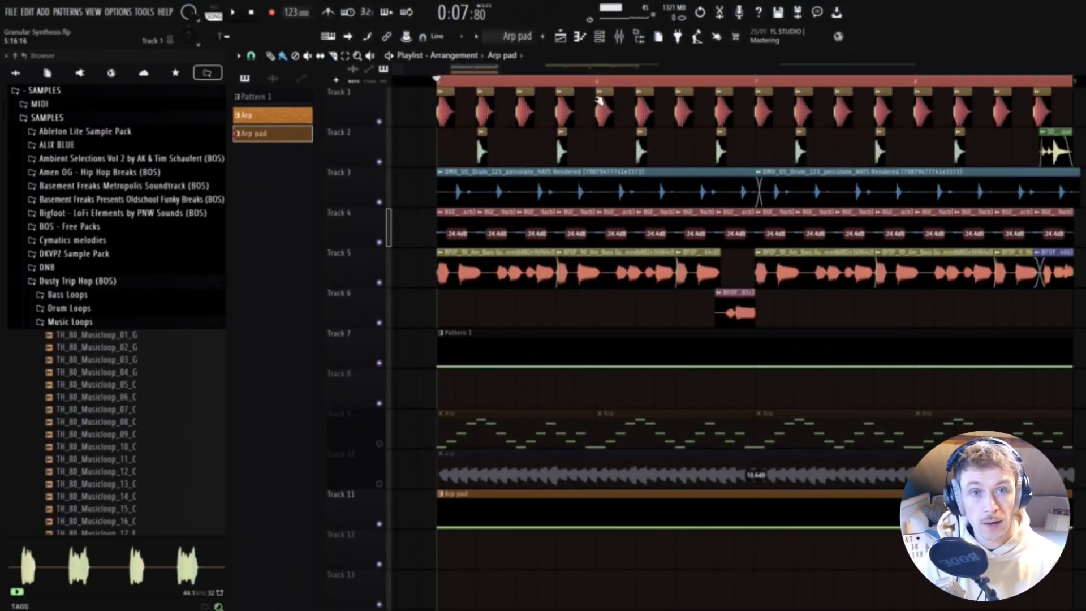
Add a Fruity Granulizer channel from the Sampler category and move its plugin window clear of the playlist's start.
left_click(599, 36)
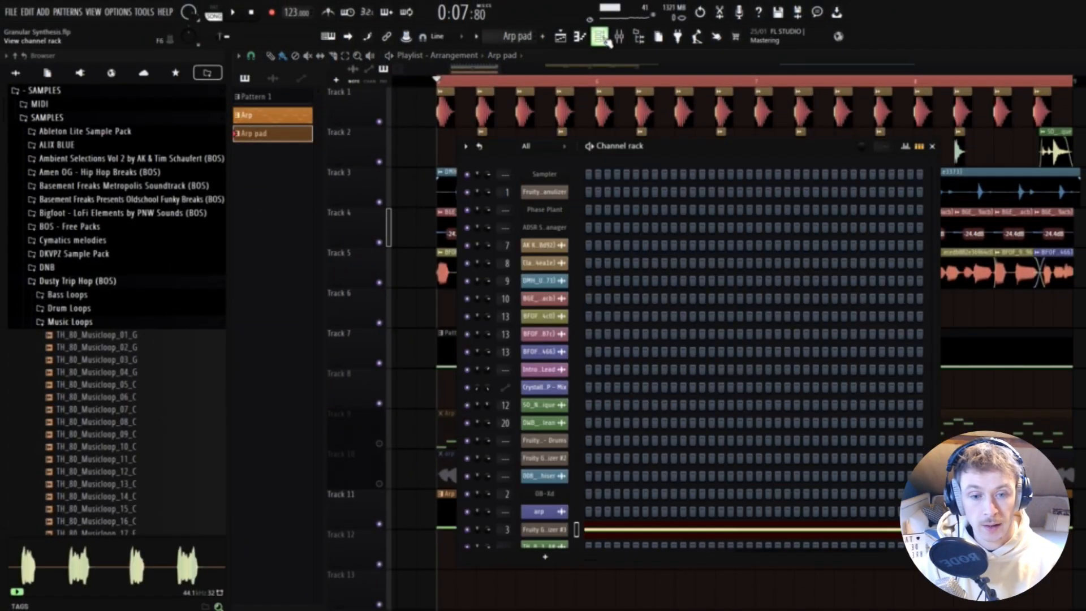
left_click(546, 558)
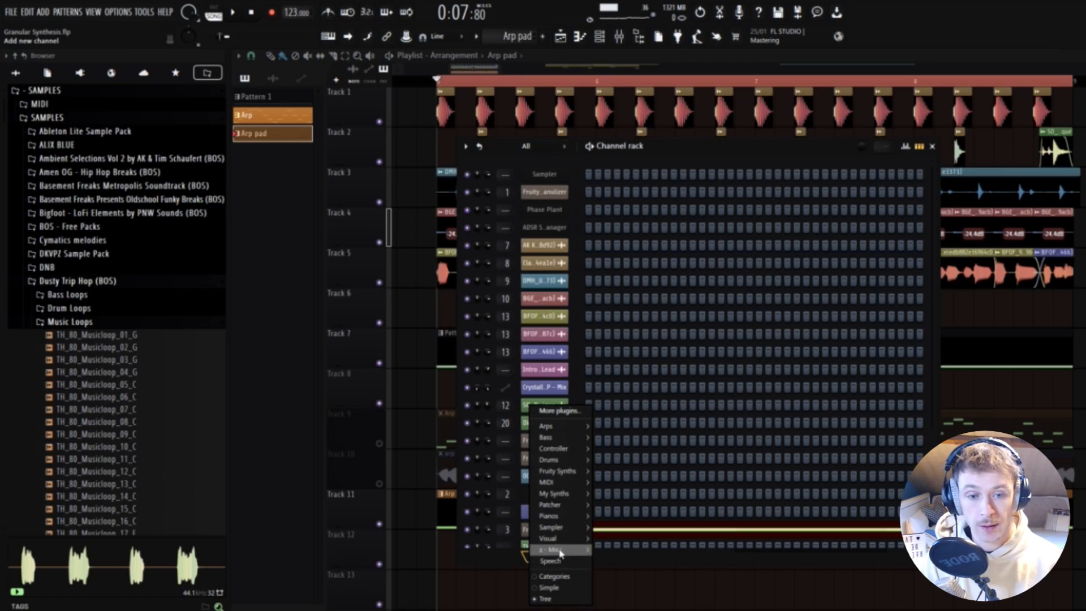
mouse_move(567, 531)
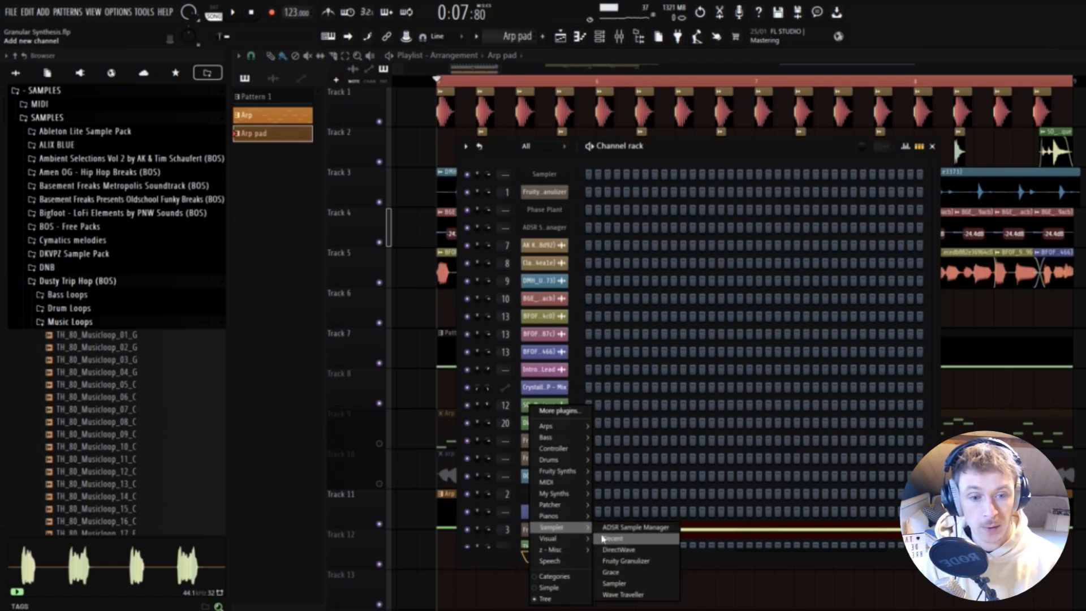
left_click(643, 563)
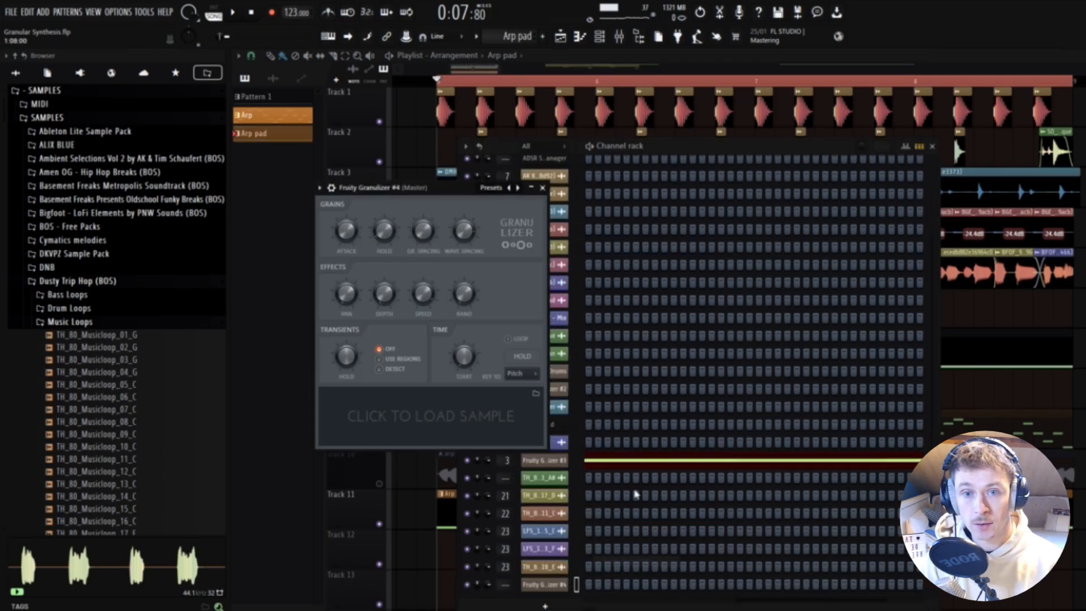
left_click_drag(451, 196, 607, 222)
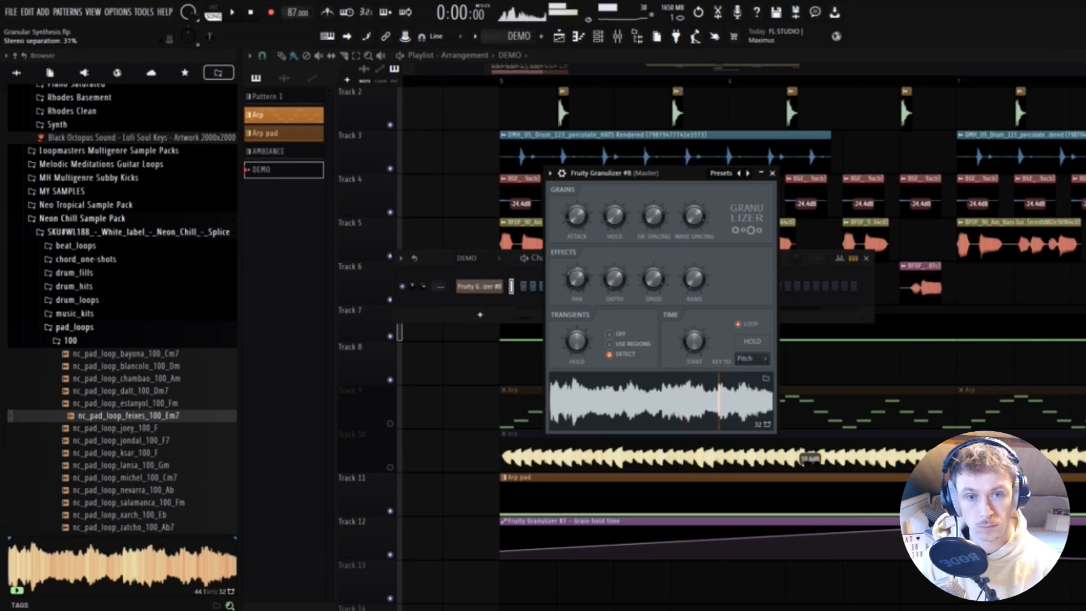
Adjust panning, grain attack and grain spacing in the pad loop's Granulizer, and set its wave spacing to 160%.
left_click_drag(577, 278, 577, 261)
left_click_drag(694, 216, 694, 203)
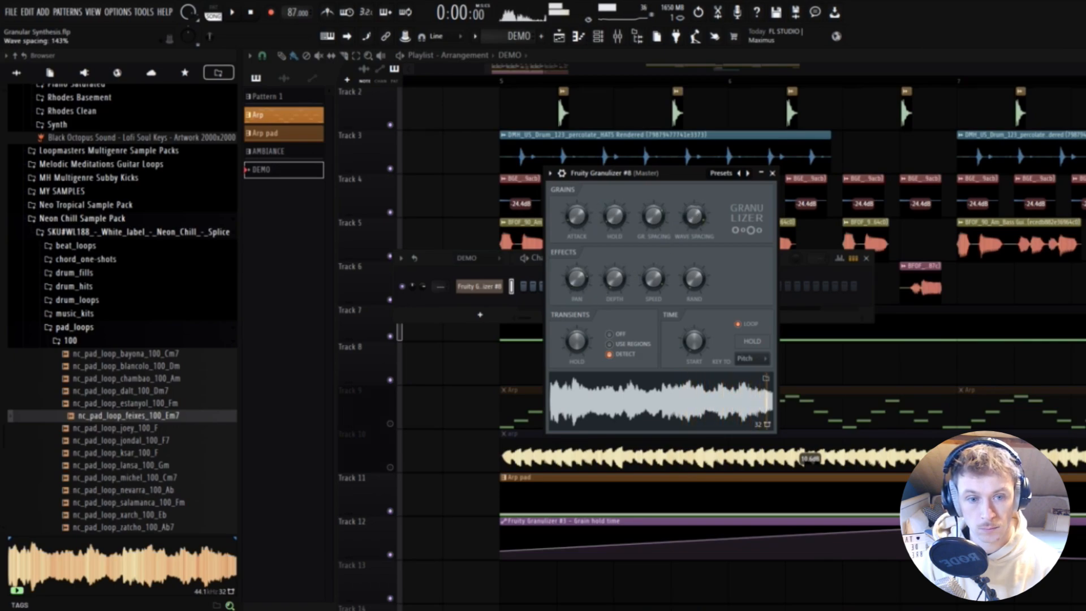
left_click_drag(580, 219, 579, 209)
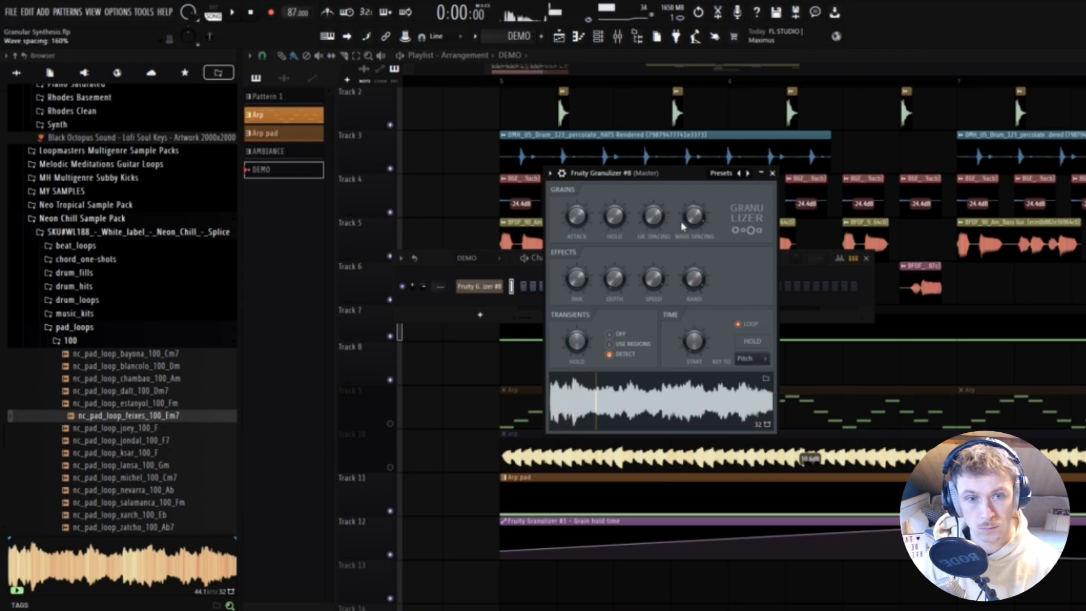
left_click_drag(694, 216, 654, 222)
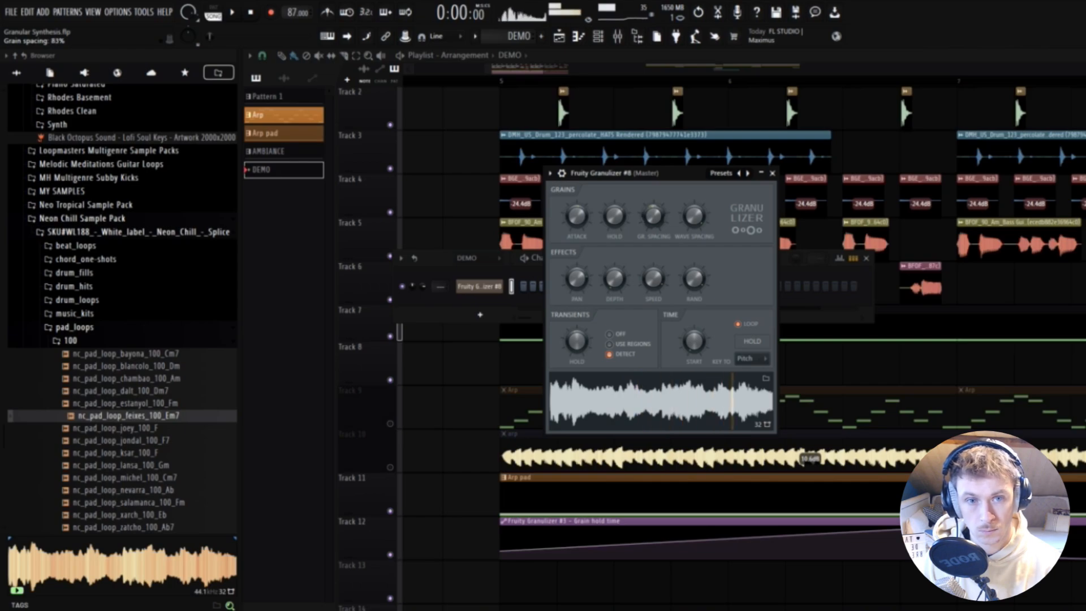
left_click_drag(654, 223, 654, 226)
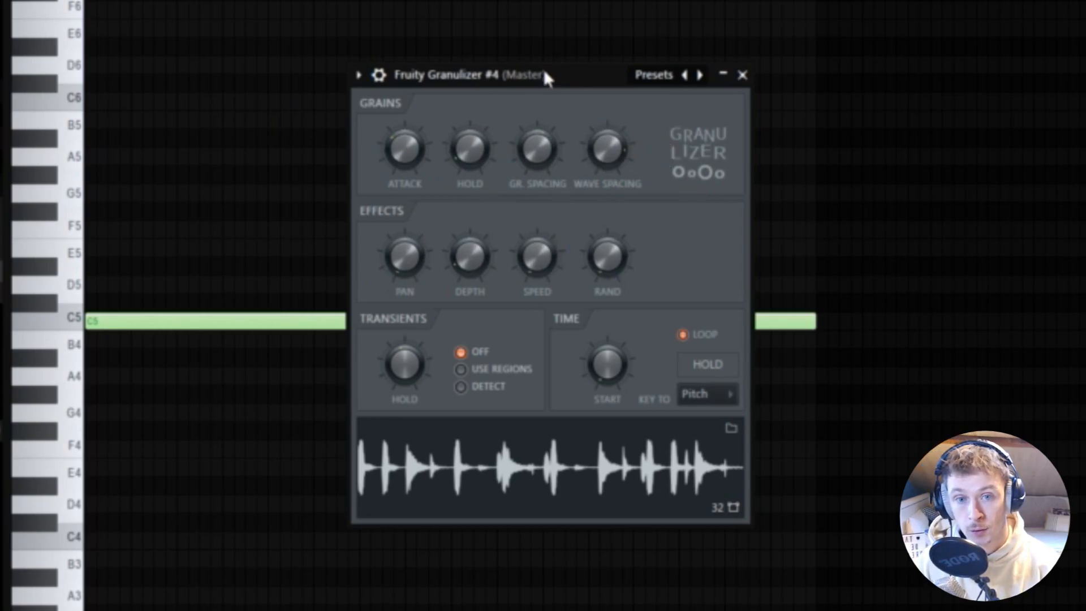
Set the drum loop Granulizer's grain attack to 232 ms and its wave spacing to 167%.
left_click_drag(545, 72, 576, 63)
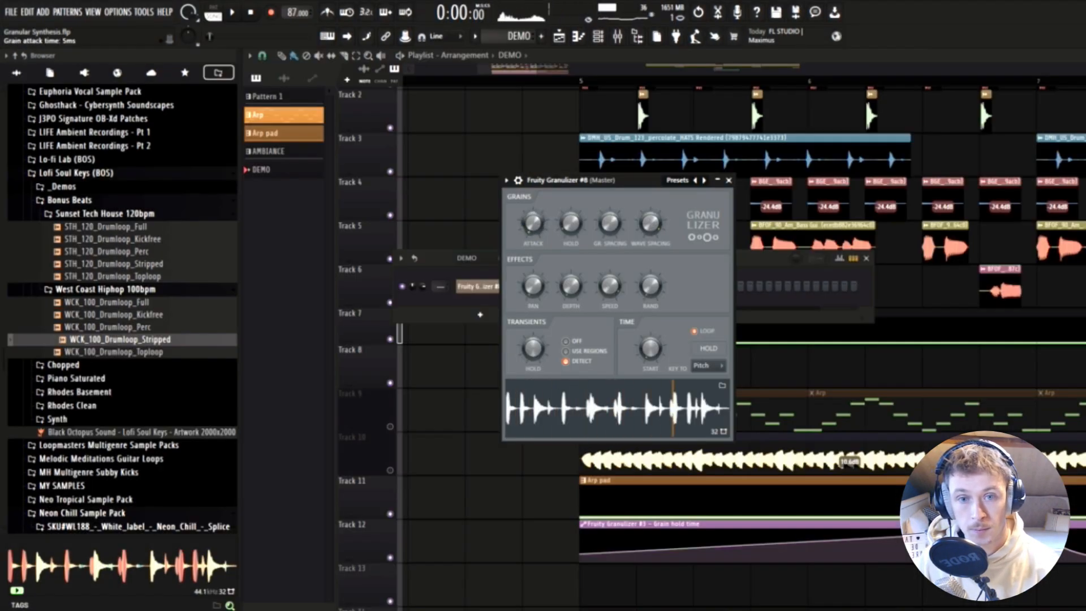
left_click_drag(533, 223, 533, 165)
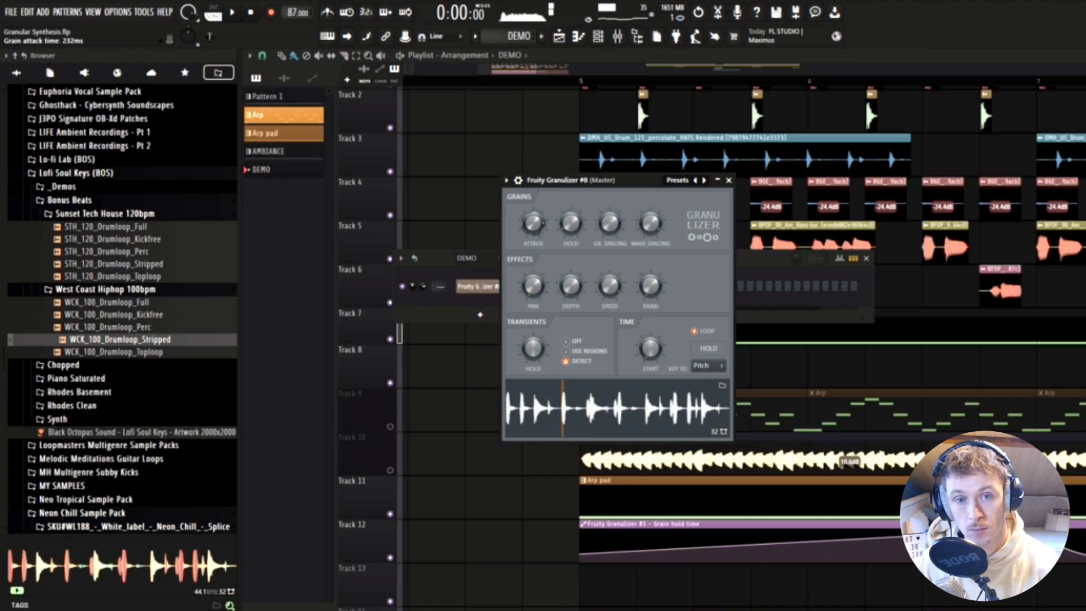
left_click_drag(651, 223, 650, 217)
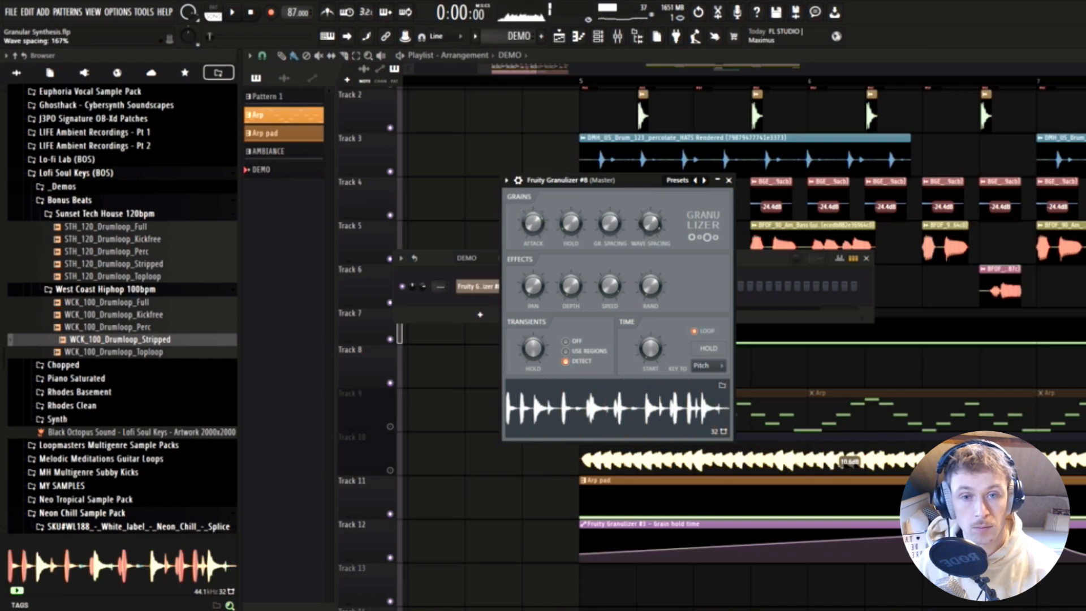
Shorten the drum loop's grain attack to 19 ms and adjust its grain hold and grain spacing.
mouse_move(533, 224)
left_mouse_down()
mouse_move(533, 236)
mouse_move(533, 226)
left_mouse_up()
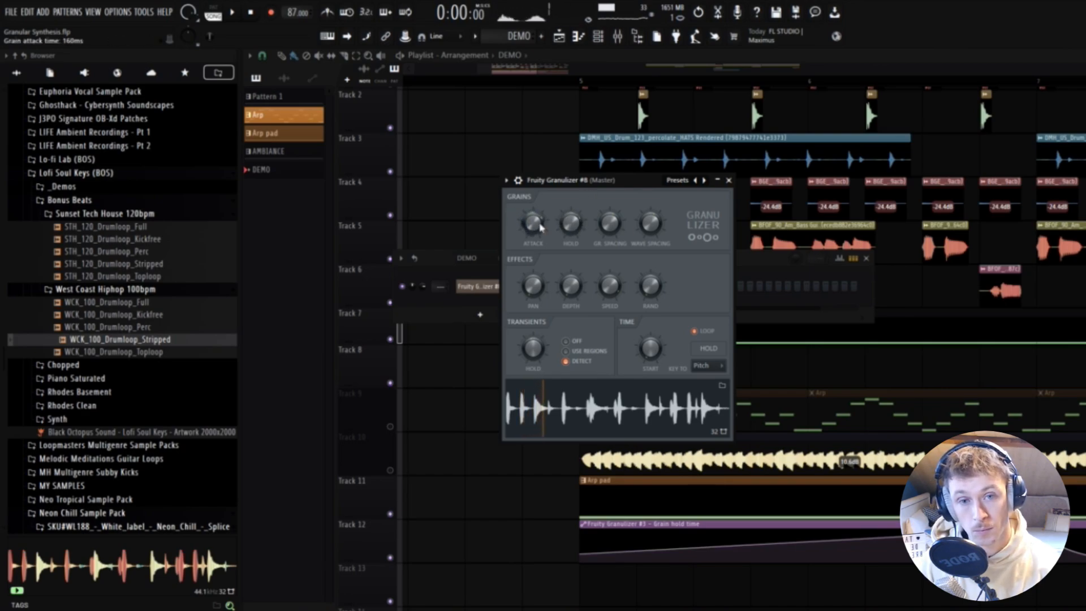
left_click_drag(571, 224, 571, 230)
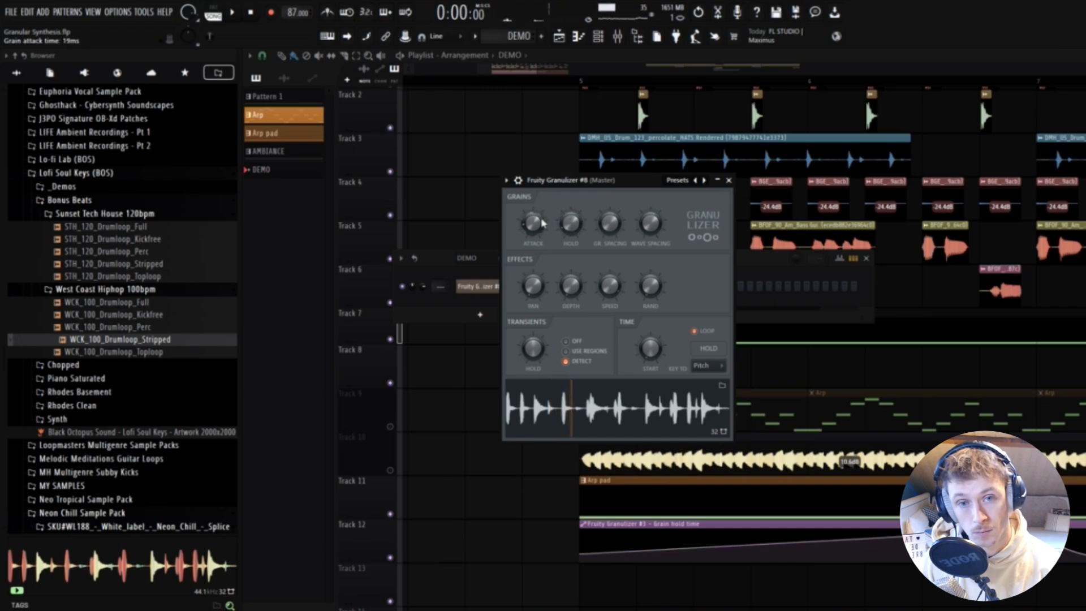
left_click_drag(542, 223, 571, 235)
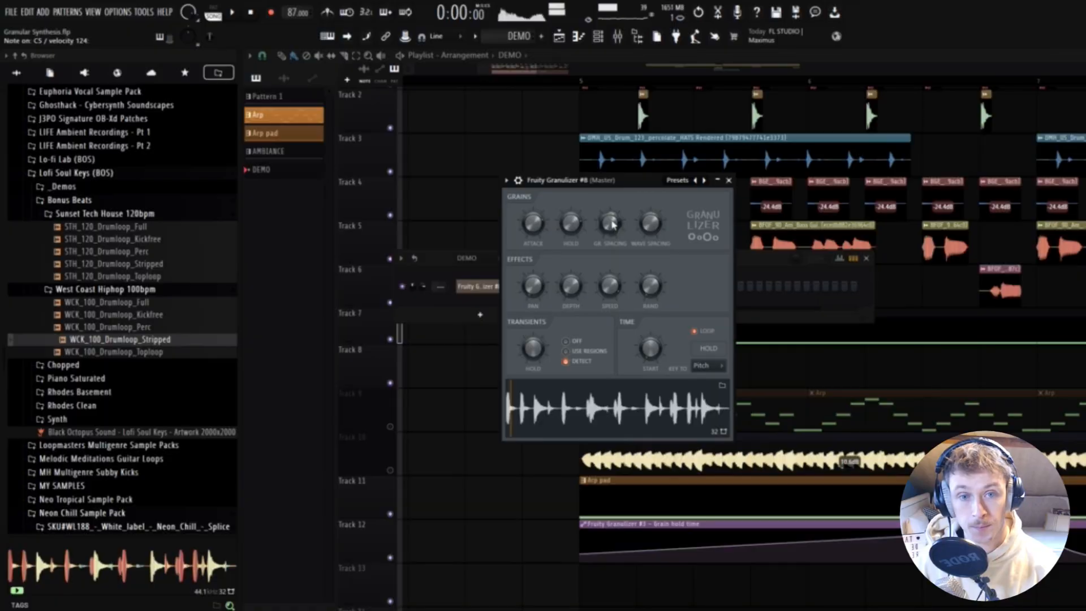
mouse_move(612, 222)
left_mouse_down()
mouse_move(612, 241)
mouse_move(613, 215)
left_mouse_up()
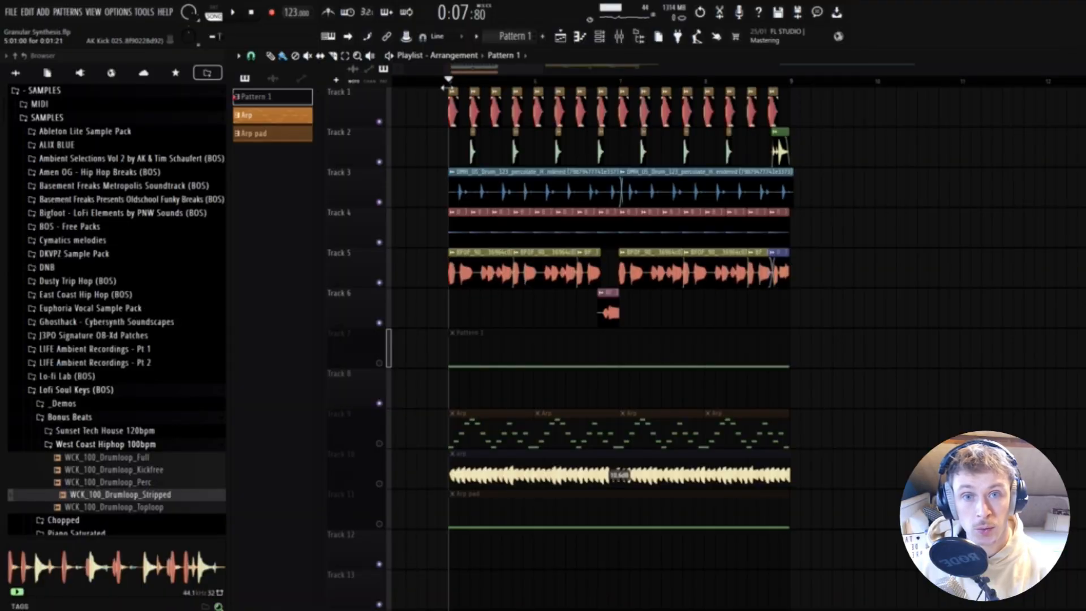
Select the arrangement from bar 5 to bar 9 in the playlist as the playback range.
left_click_drag(453, 86, 804, 122)
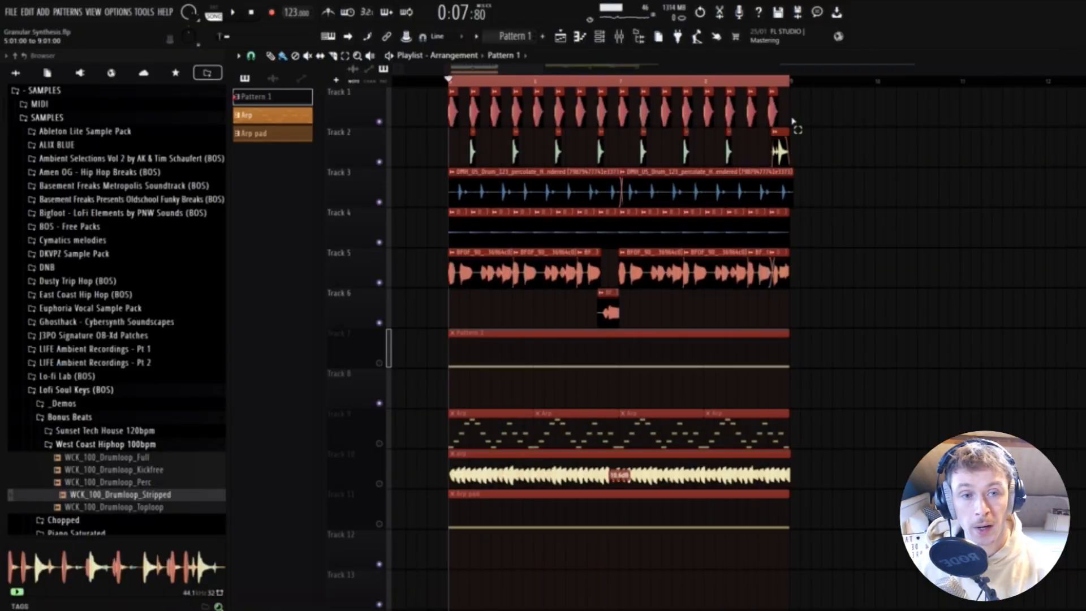
scroll(419, 258, "up", 5)
scroll(650, 244, "down", 4)
scroll(709, 229, "up", 3)
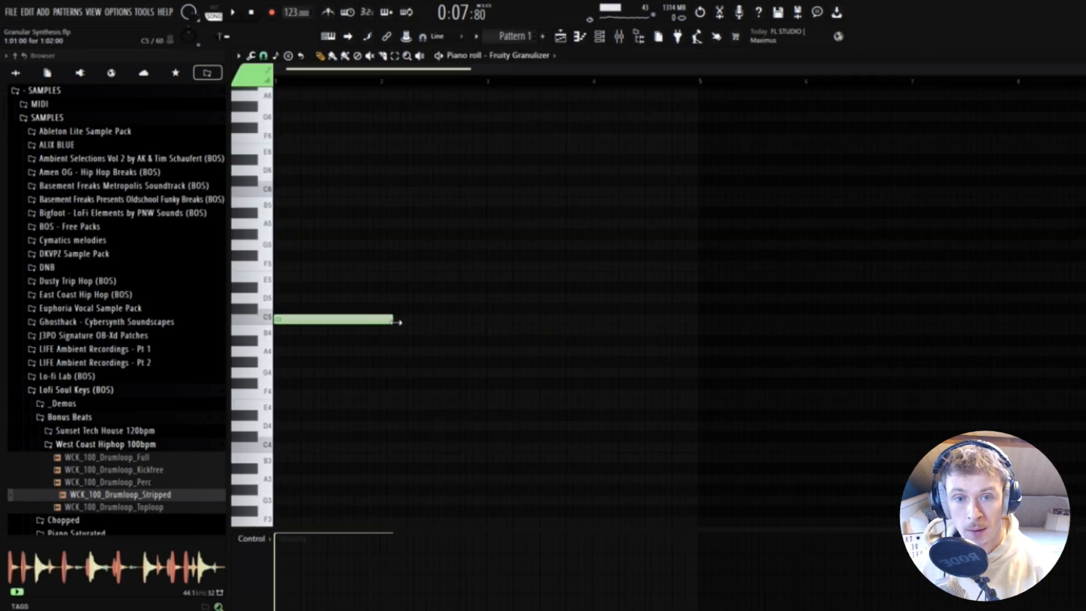
Lengthen the C5 note in the Granulizer's piano roll to the start of bar 3 and open the channel rack.
left_click_drag(400, 331, 461, 331)
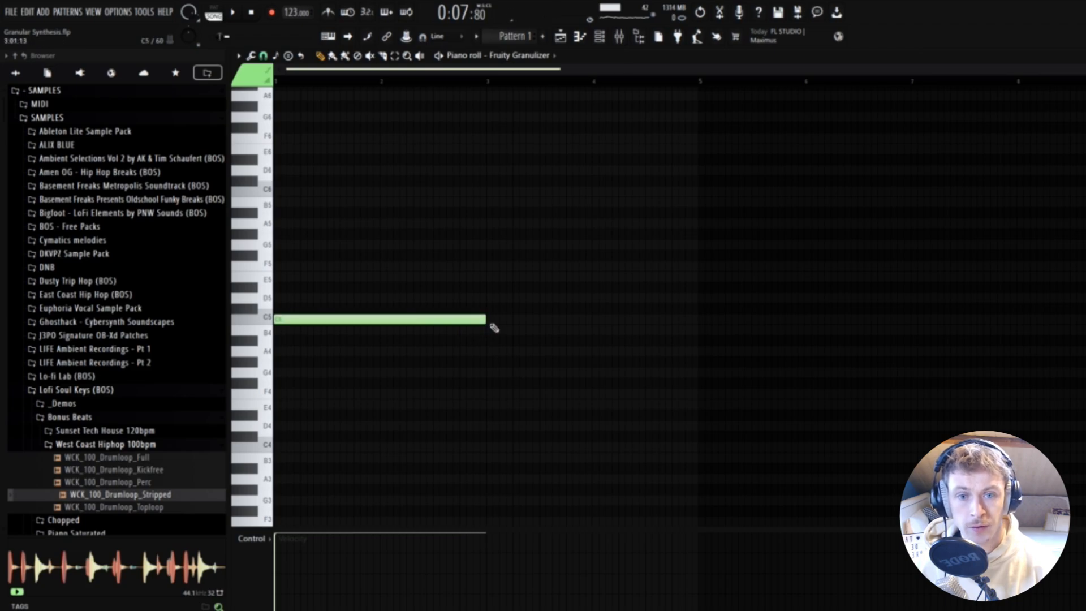
left_click(490, 320)
left_click(599, 37)
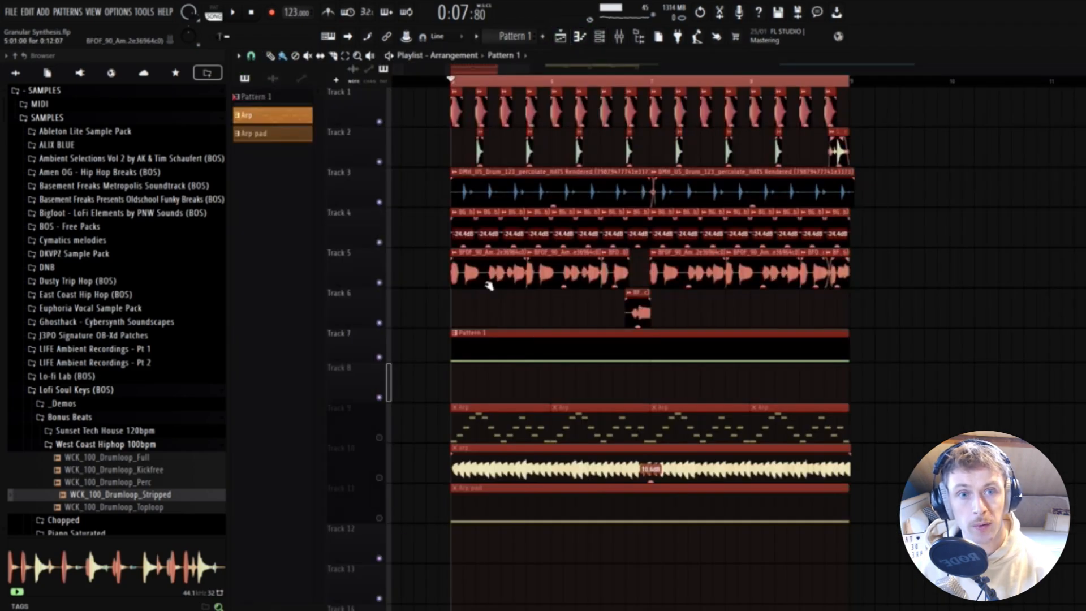
left_click(600, 36)
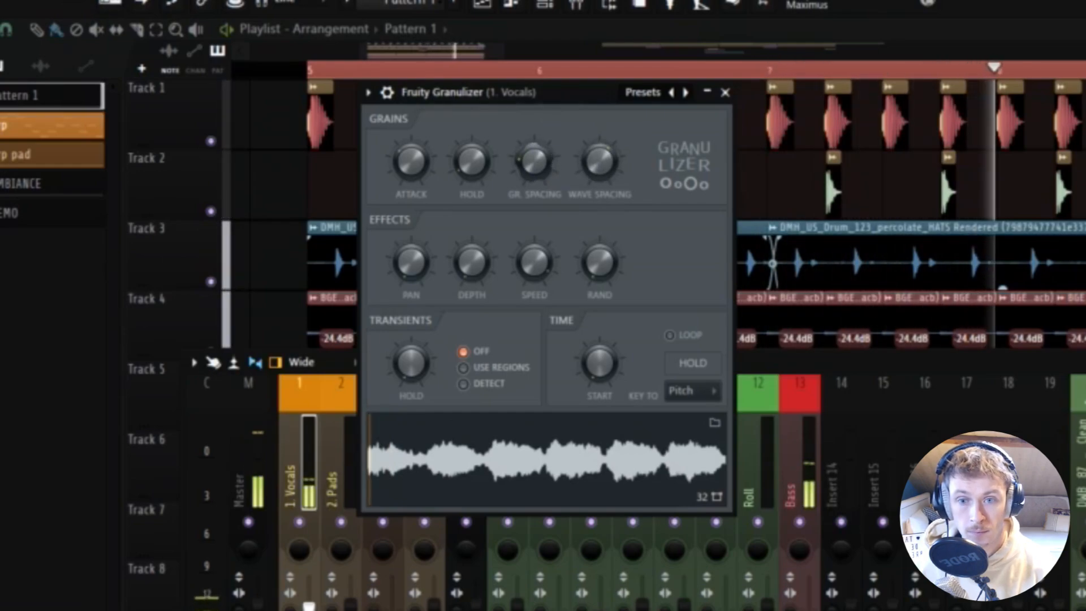
Adjust grain spacing, pan, randomness and start time in the vocal Granulizer, and raise the 1. Vocals mixer volume.
left_click_drag(538, 163, 537, 150)
left_click_drag(428, 258, 427, 192)
left_click_drag(611, 263, 611, 184)
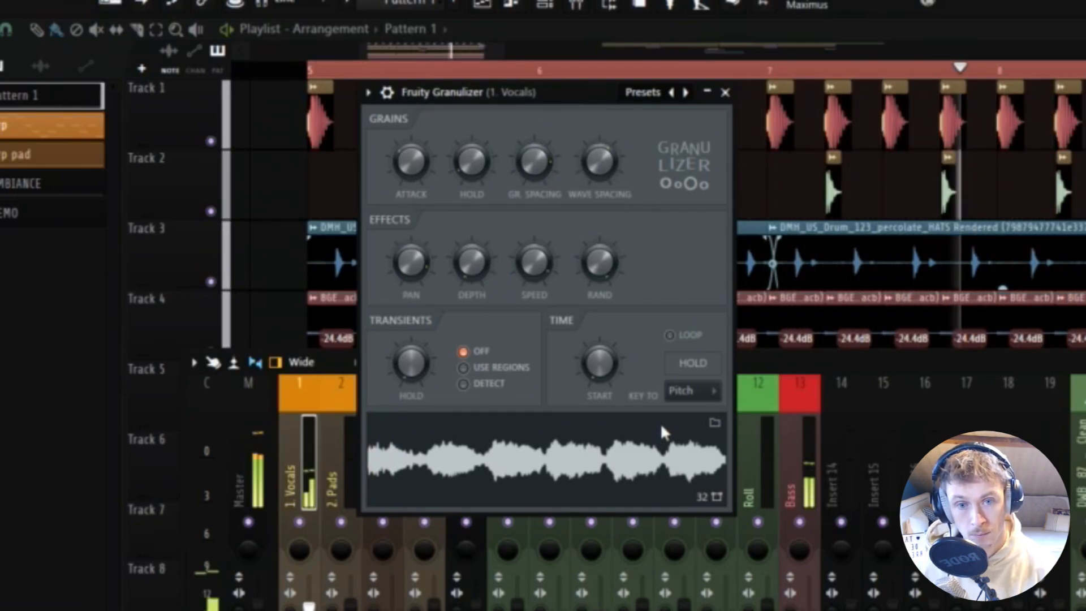
mouse_move(602, 369)
left_mouse_down()
mouse_move(602, 353)
mouse_move(601, 373)
mouse_move(601, 364)
left_mouse_up()
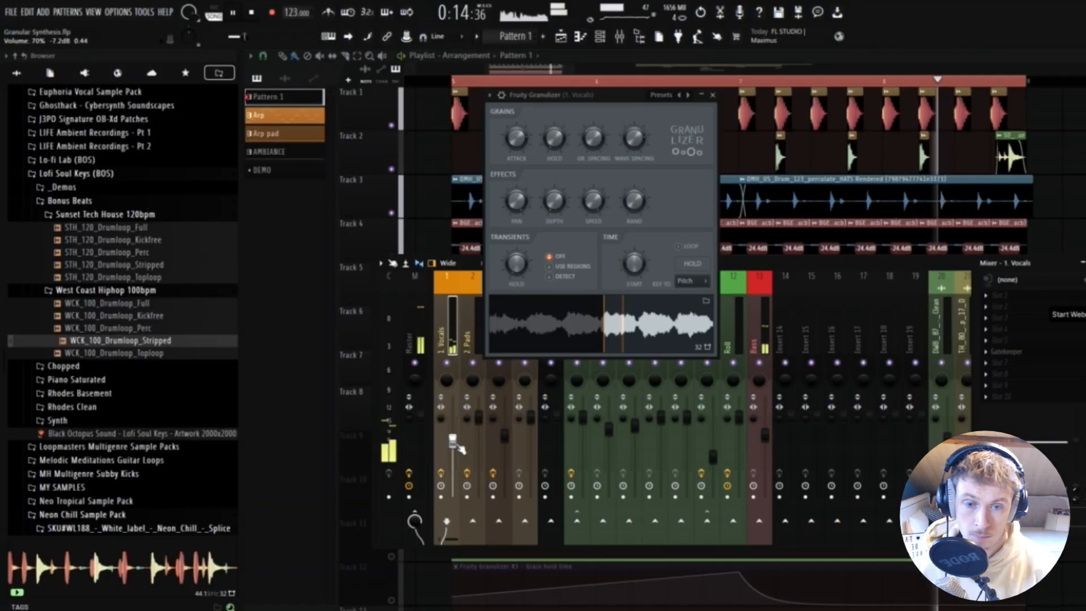
left_click_drag(456, 444, 456, 423)
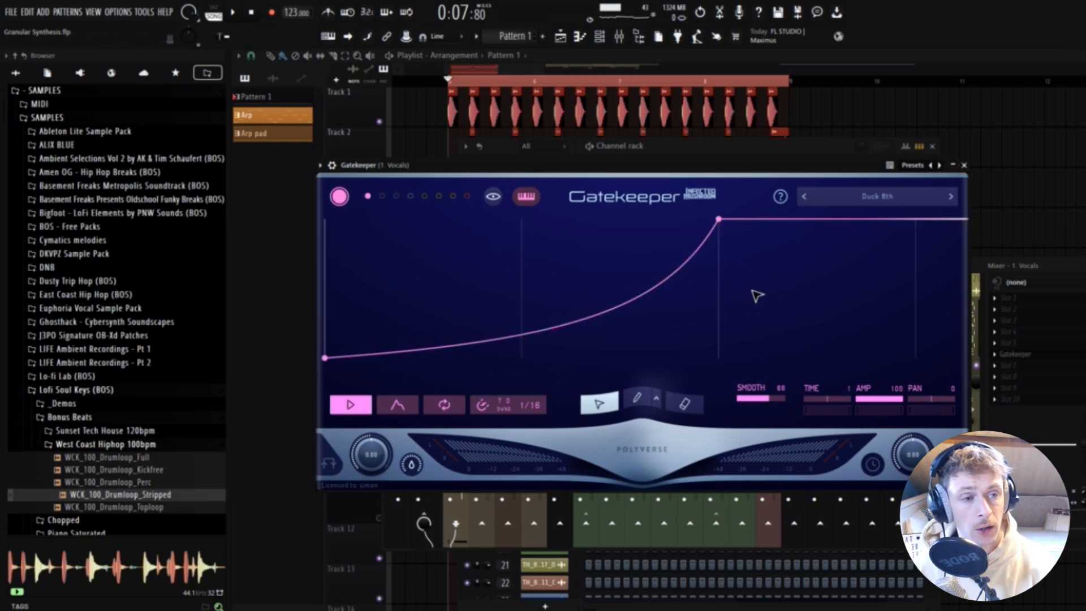
Set the Smooth amount of Gatekeeper on the 1. Vocals track to about 84.
left_click(965, 166)
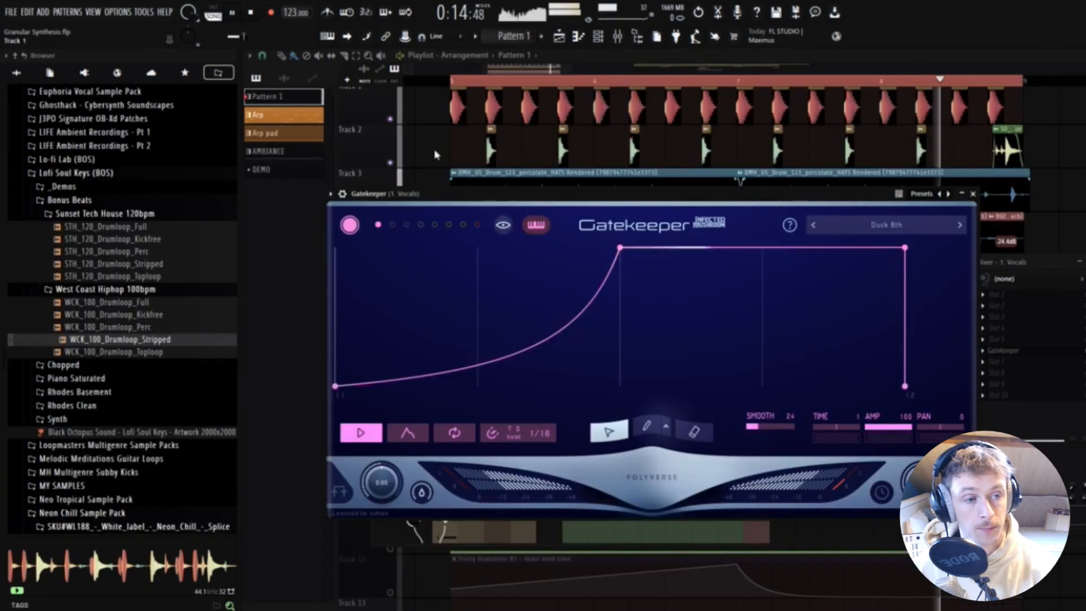
left_click_drag(764, 428, 825, 437)
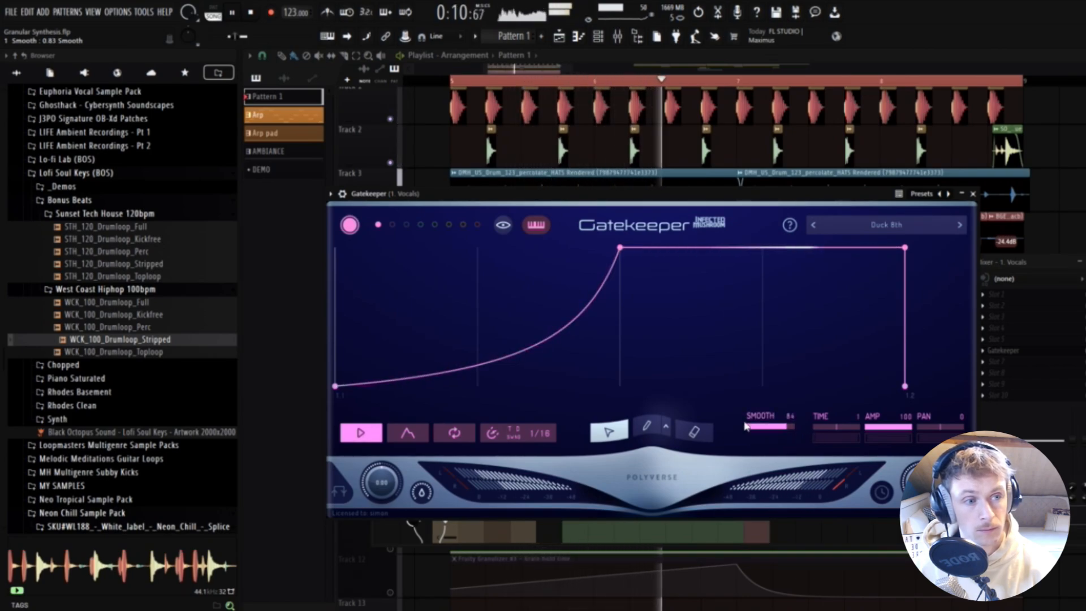
mouse_move(510, 356)
left_mouse_down()
mouse_move(528, 407)
mouse_move(531, 383)
mouse_move(517, 358)
left_mouse_up()
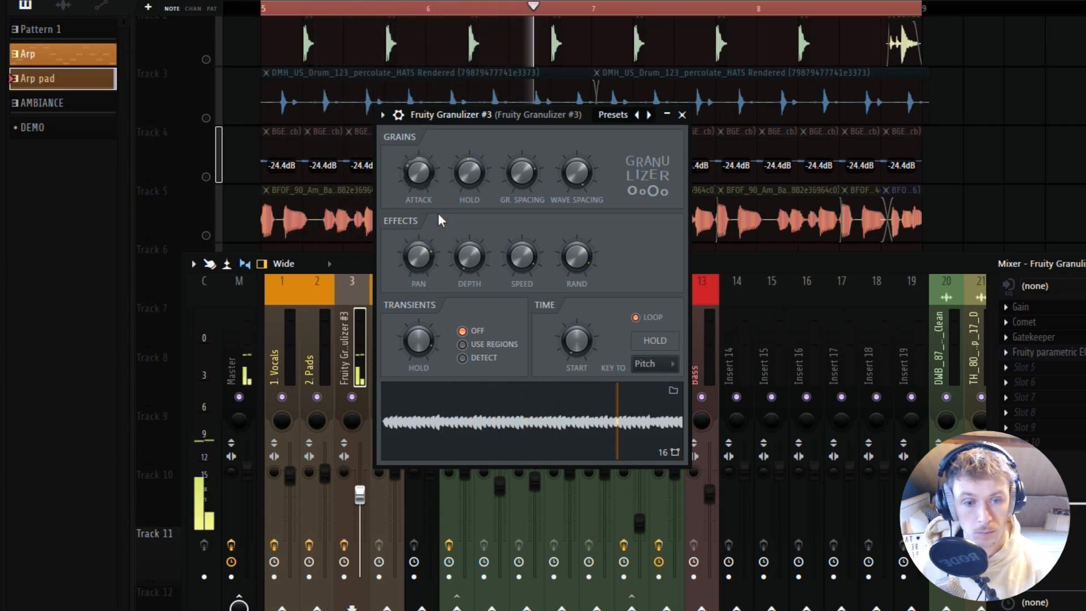
Shorten the grain hold and lengthen the grain attack in Fruity Granulizer #3.
left_click_drag(464, 181, 464, 196)
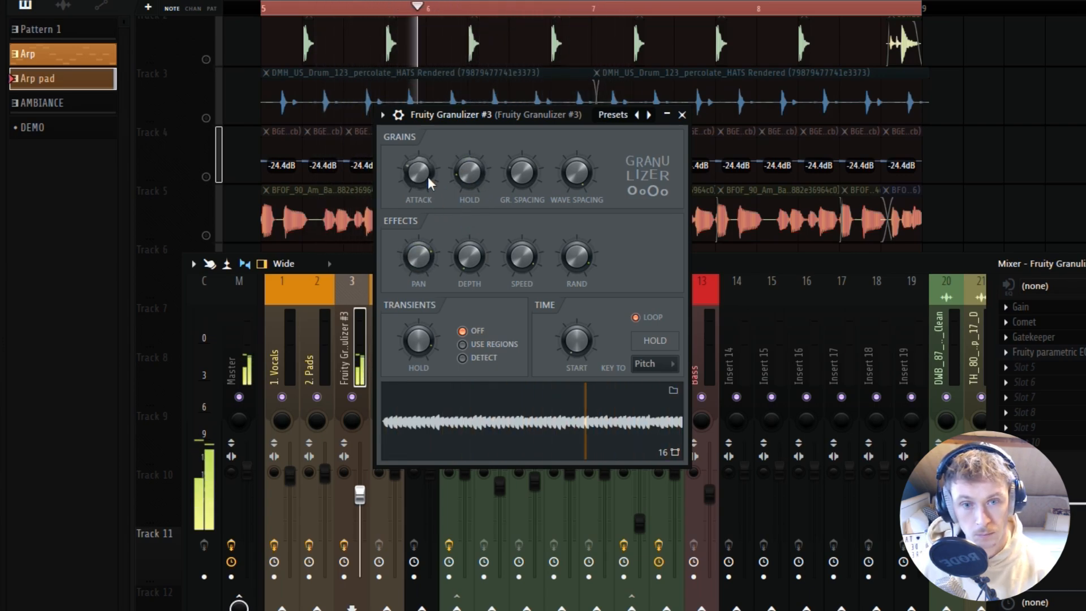
left_click_drag(429, 178, 428, 159)
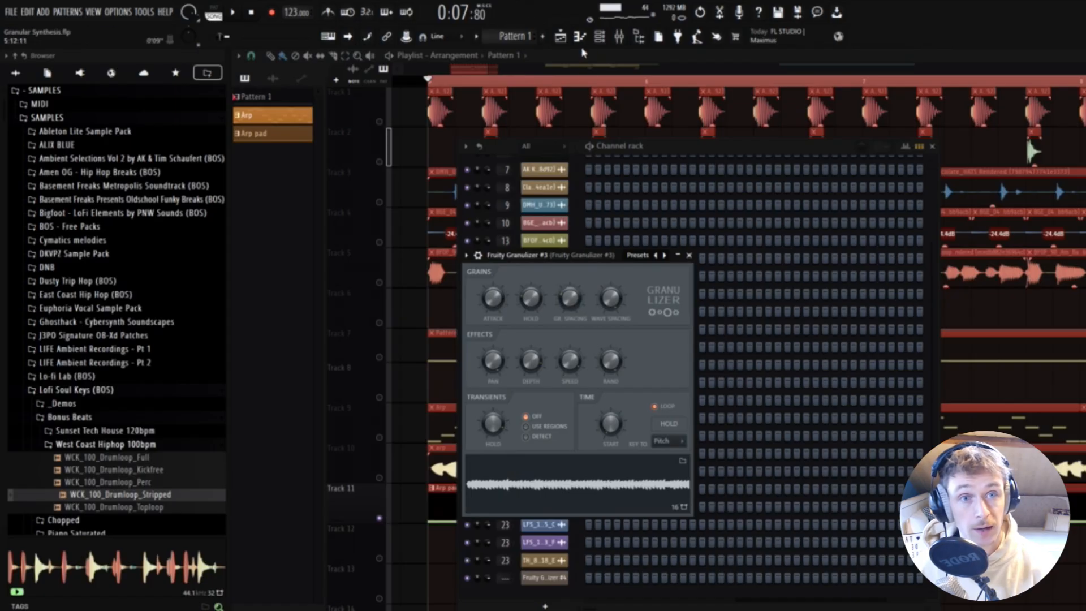
Open the mixer and examine the Comet and Gatekeeper effects on the Fruity Granulizer #3 track, moving plugin windows apart.
key("F9")
left_click(994, 315)
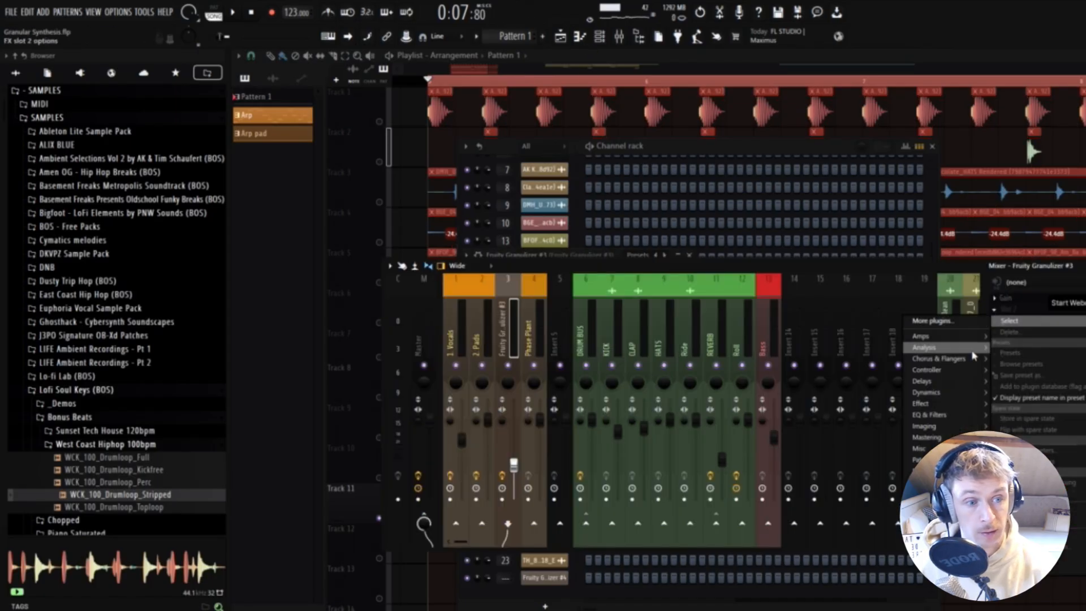
left_click_drag(1023, 408, 519, 352)
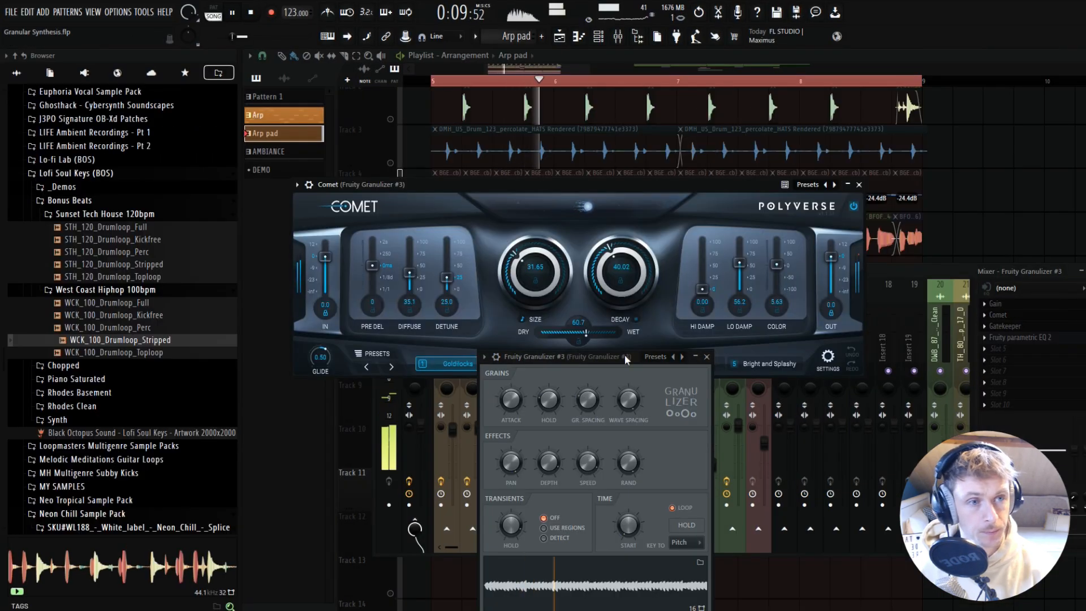
left_click_drag(593, 355, 602, 400)
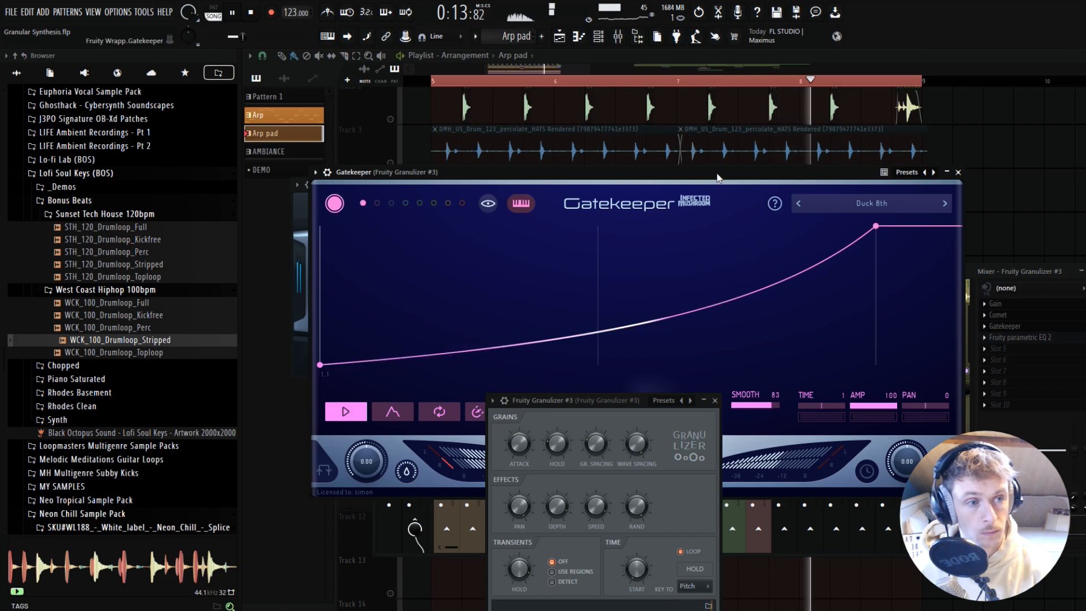
left_click_drag(718, 174, 826, 345)
left_click(709, 270)
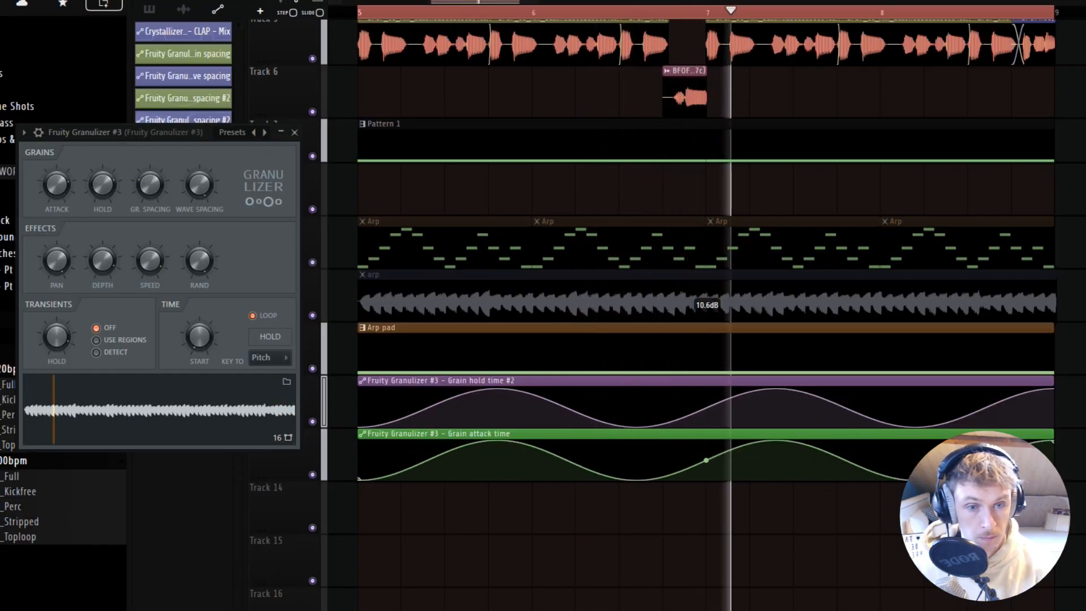
Slow the wave of the Grain attack time automation clip and raise its start point to the maximum.
left_click_drag(706, 461, 707, 468)
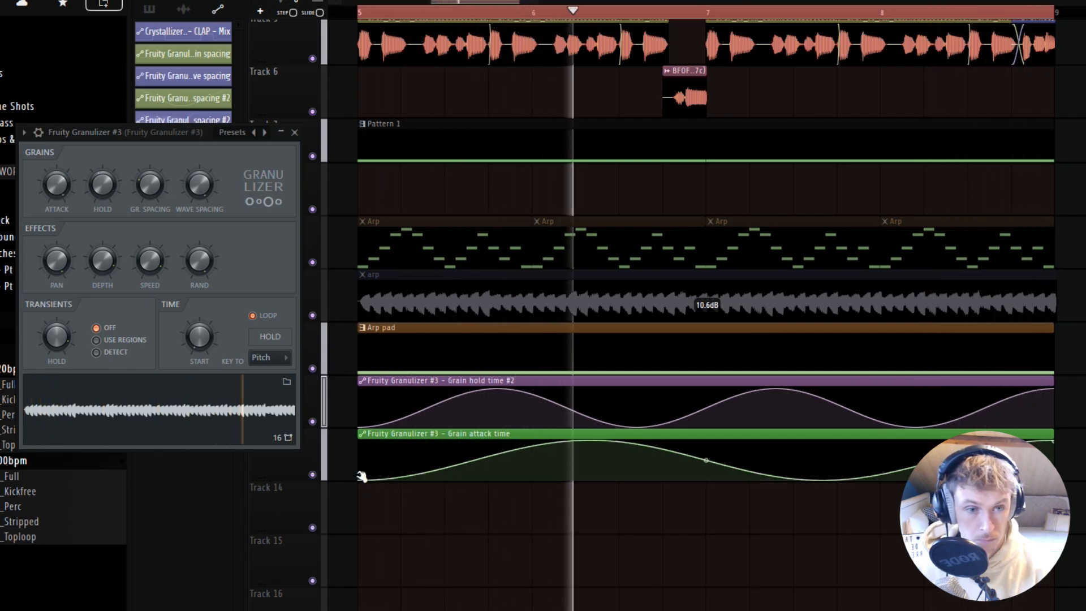
left_click_drag(362, 477, 362, 441)
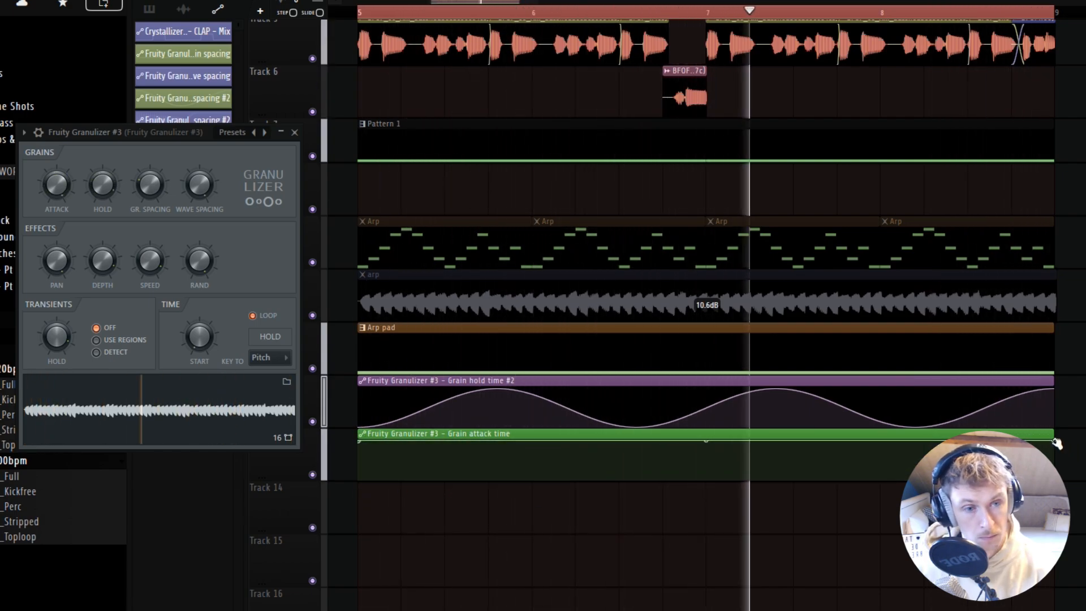
Lower the end point of the Grain attack time automation clip to the minimum.
left_click_drag(1055, 441, 1057, 482)
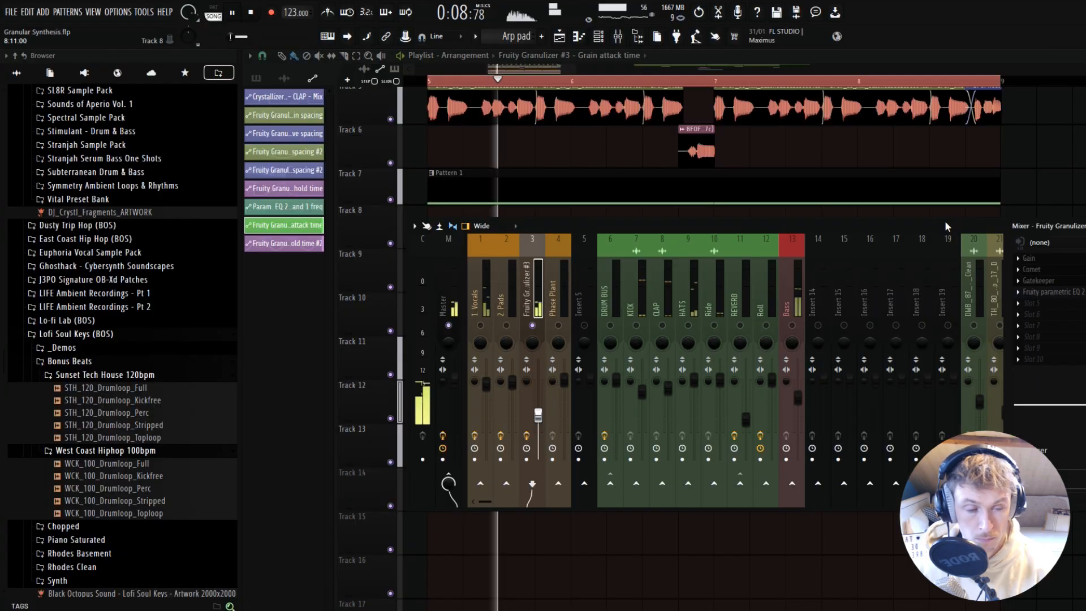
Raise the Fruity Granulizer #3 mixer track's volume slightly, comparing the mix with its parametric EQ bypassed and with the track soloed.
left_click_drag(945, 226, 884, 256)
left_click(1072, 323)
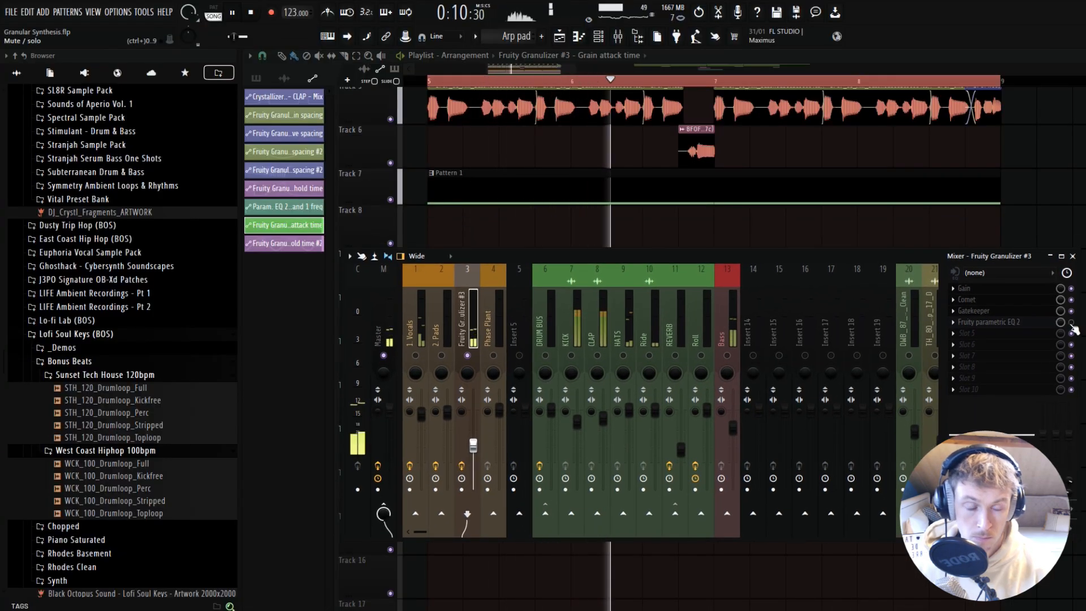
left_click_drag(474, 447, 473, 436)
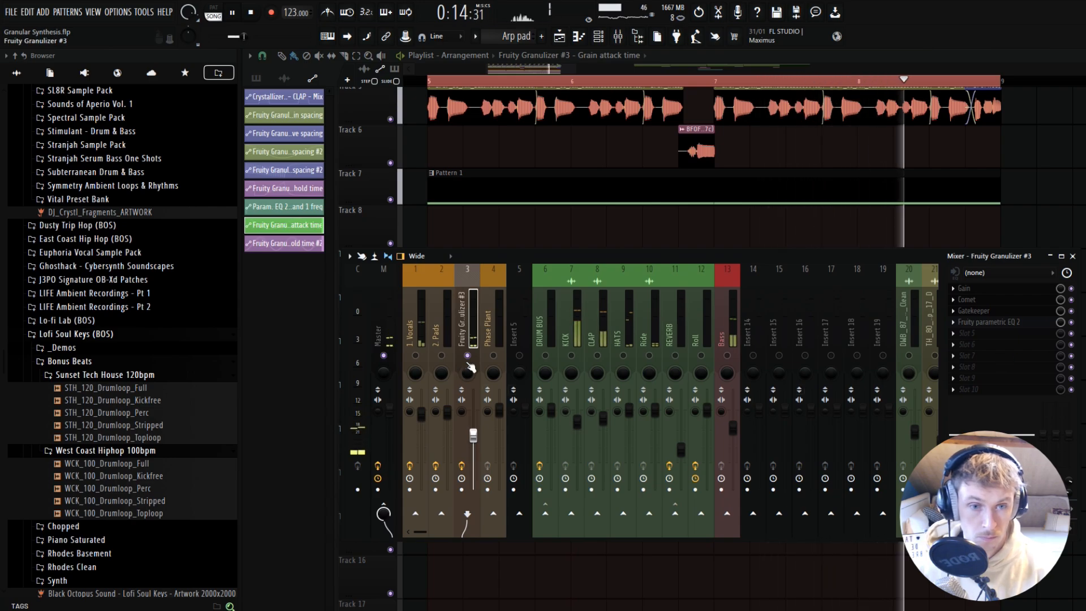
right_click(469, 357)
left_click_drag(477, 440, 474, 432)
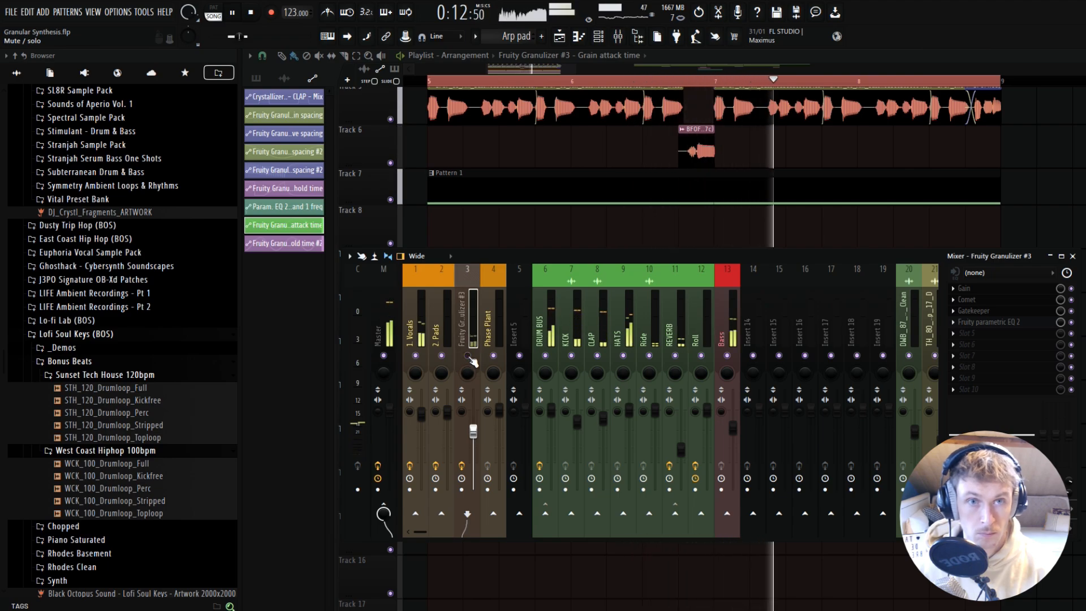
left_click_drag(476, 433, 475, 432)
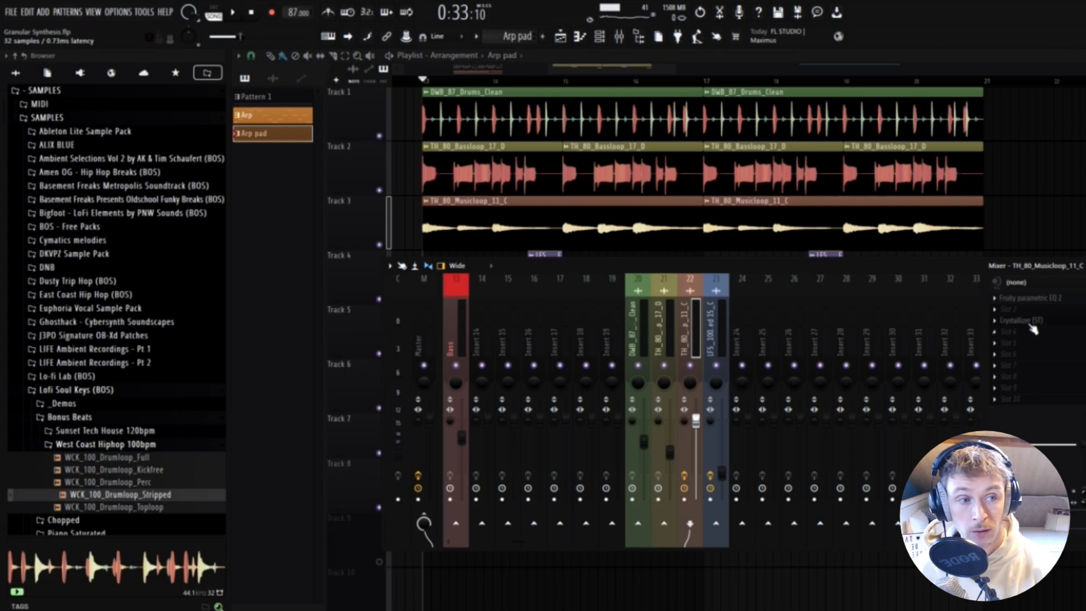
Open the Crystallizer effect on the TH_80_Musicloop_11_C mixer track to examine it, and close the open windows.
left_click(1025, 320)
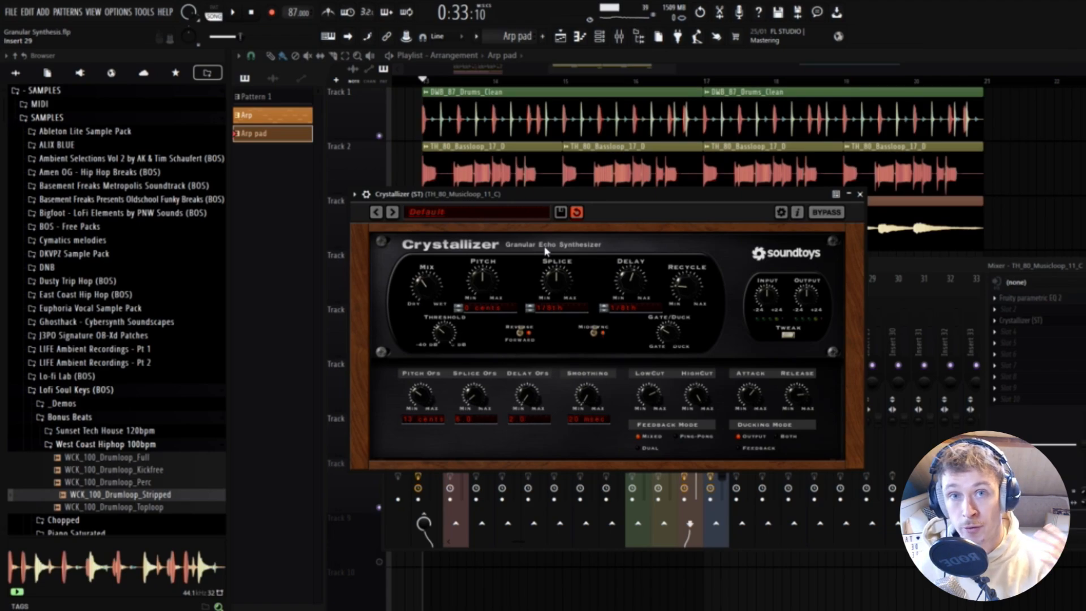
key("F12")
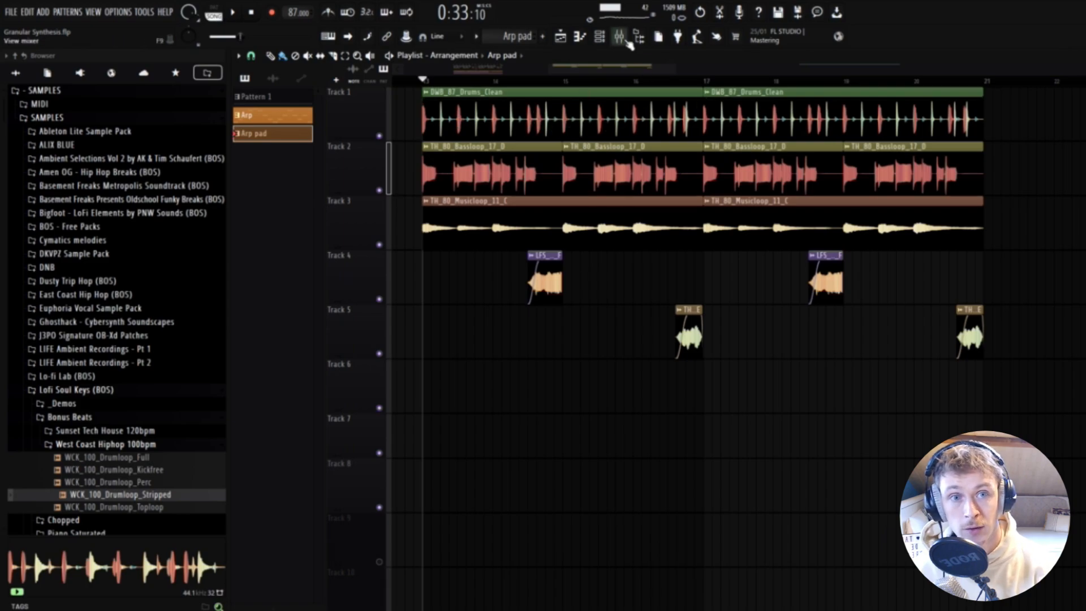
Record Fruity Granulizer #5 with Edison on the Master track while varying its grain spacing, wave spacing and hold.
left_click(621, 39)
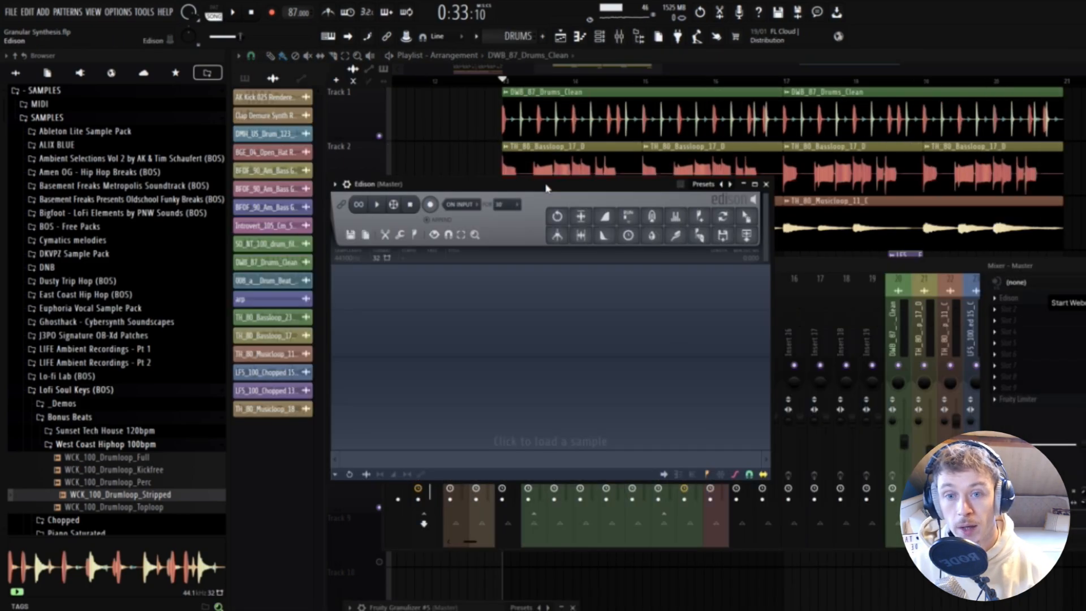
left_click_drag(535, 190, 569, 209)
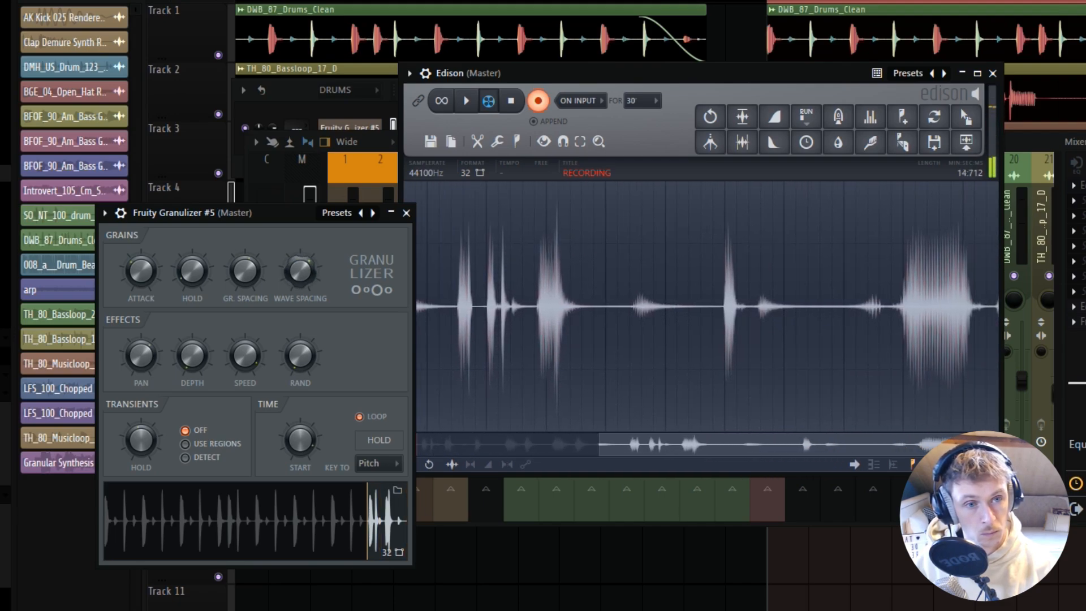
left_click_drag(245, 273, 245, 297)
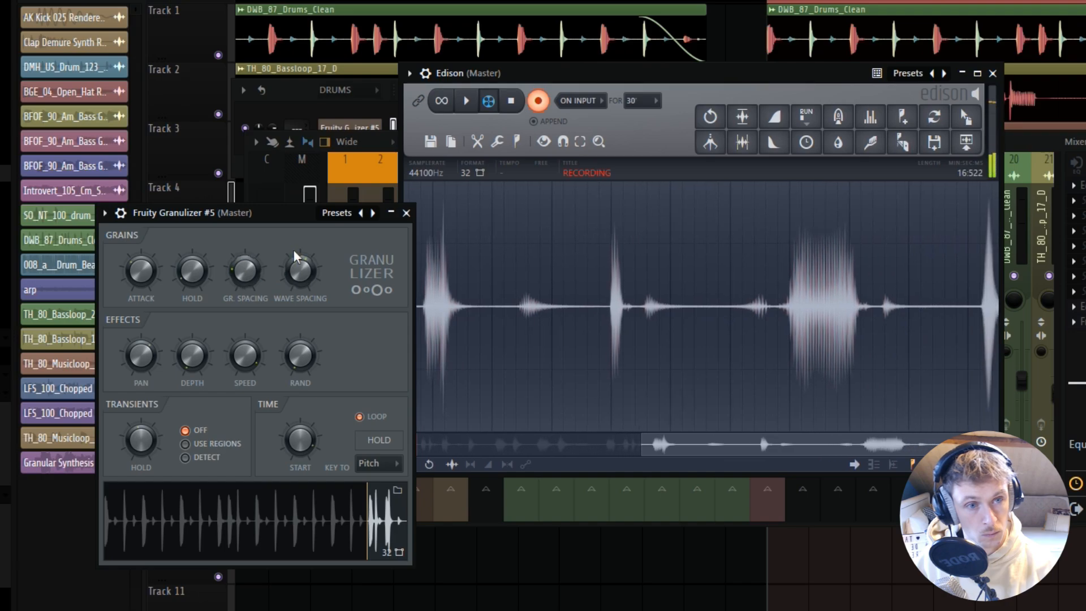
left_click_drag(301, 271, 300, 277)
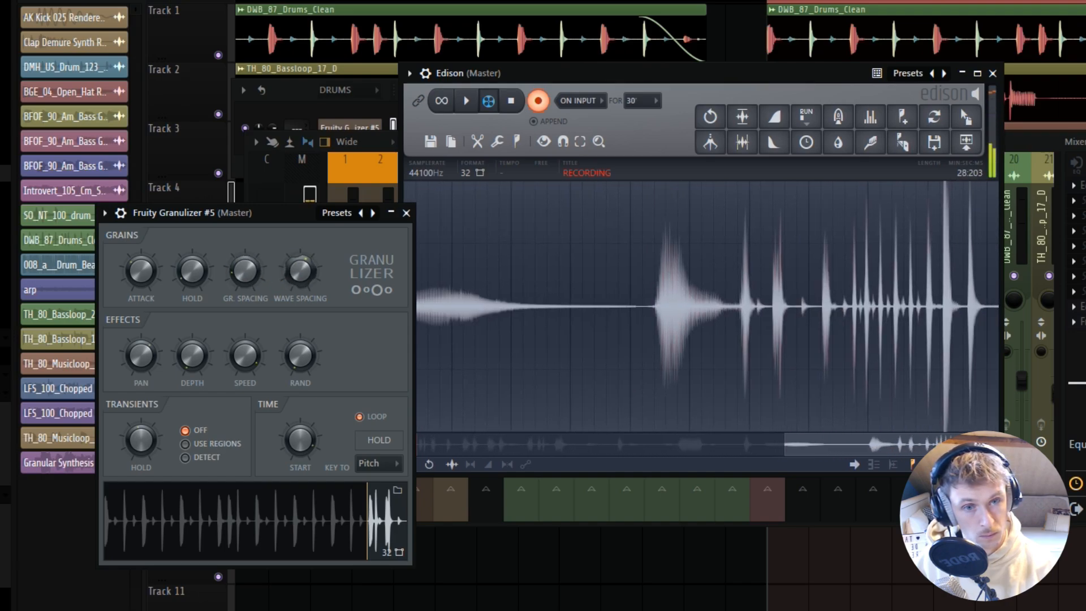
left_click_drag(297, 269, 297, 240)
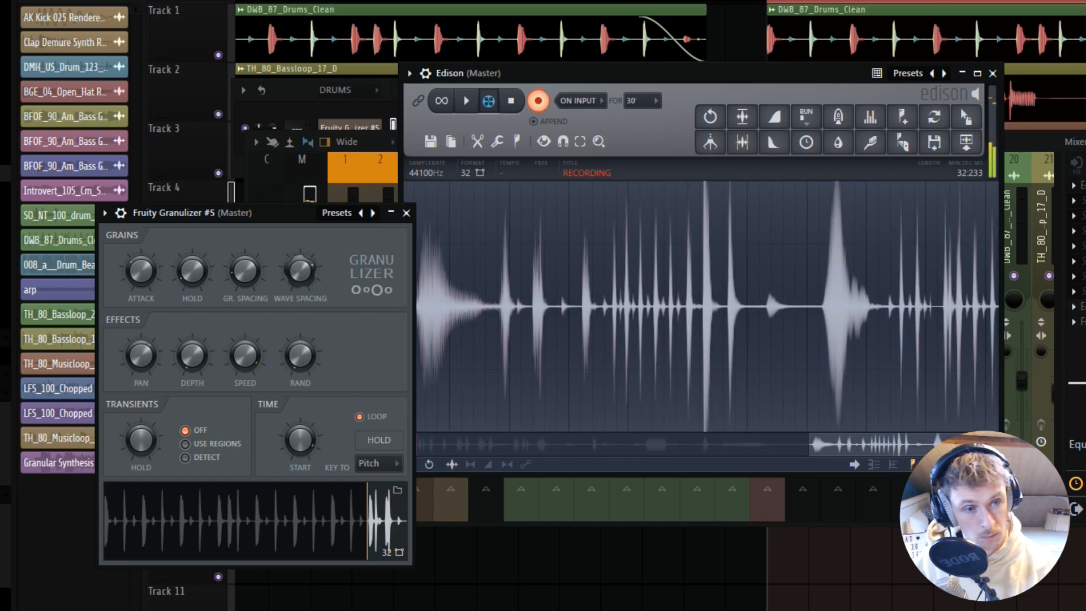
left_click_drag(192, 273, 192, 235)
left_click_drag(304, 271, 305, 265)
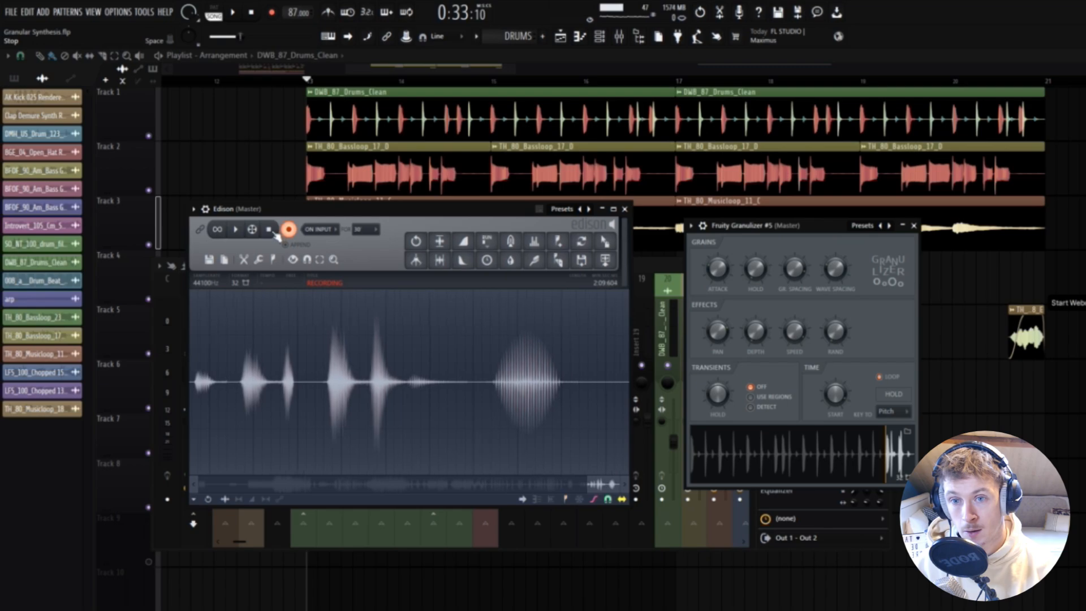
left_click(271, 230)
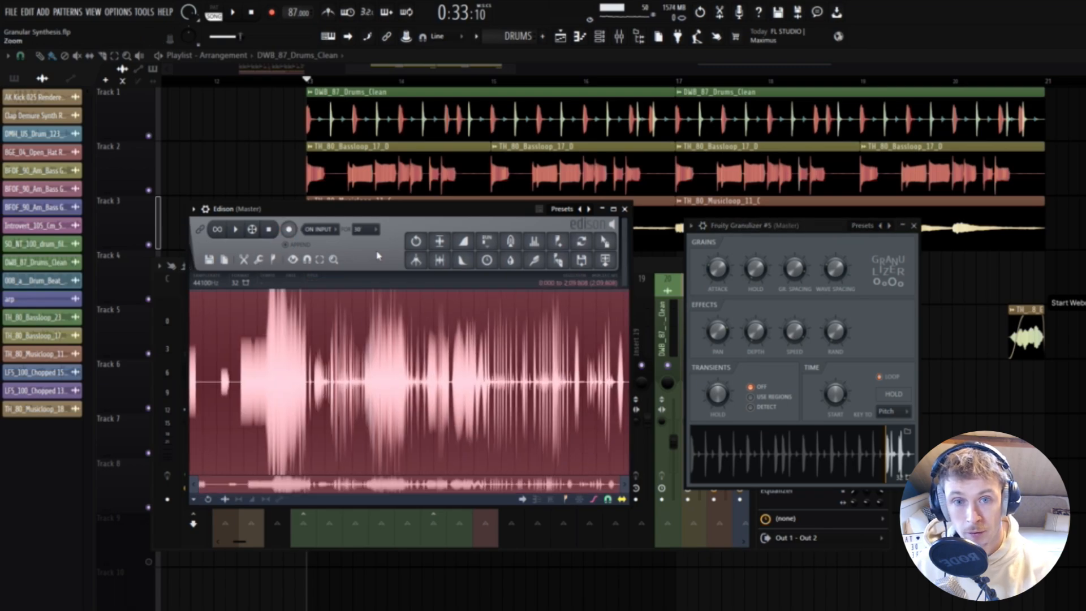
Place the finished Edison recording as an audio clip on playlist Track 7.
left_click_drag(447, 218, 490, 267)
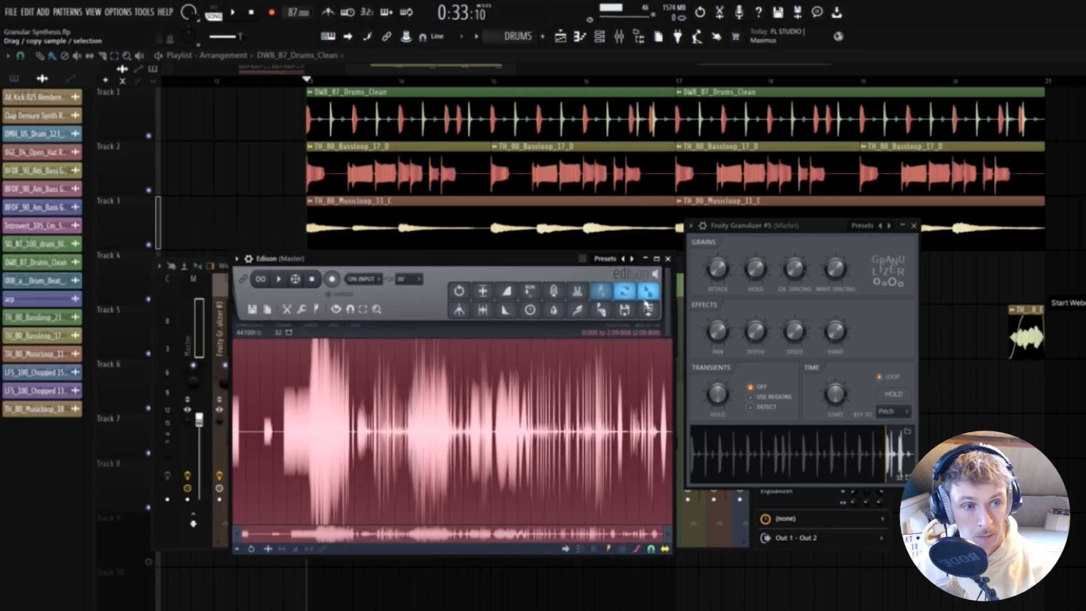
left_click_drag(646, 297, 335, 437)
scroll(536, 383, "down", 5)
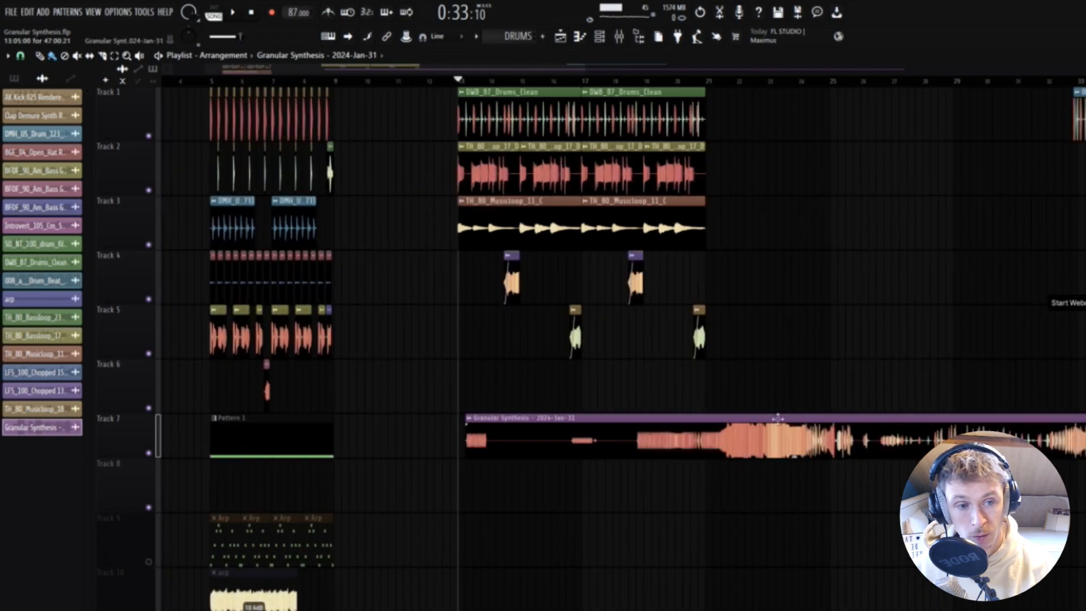
Move the recorded Granular Synthesis clip to Track 6 so that it starts midway through bar 16.
scroll(567, 463, "up", 3)
left_click_drag(473, 434, 511, 400)
scroll(592, 419, "up", 8)
scroll(513, 401, "down", 3)
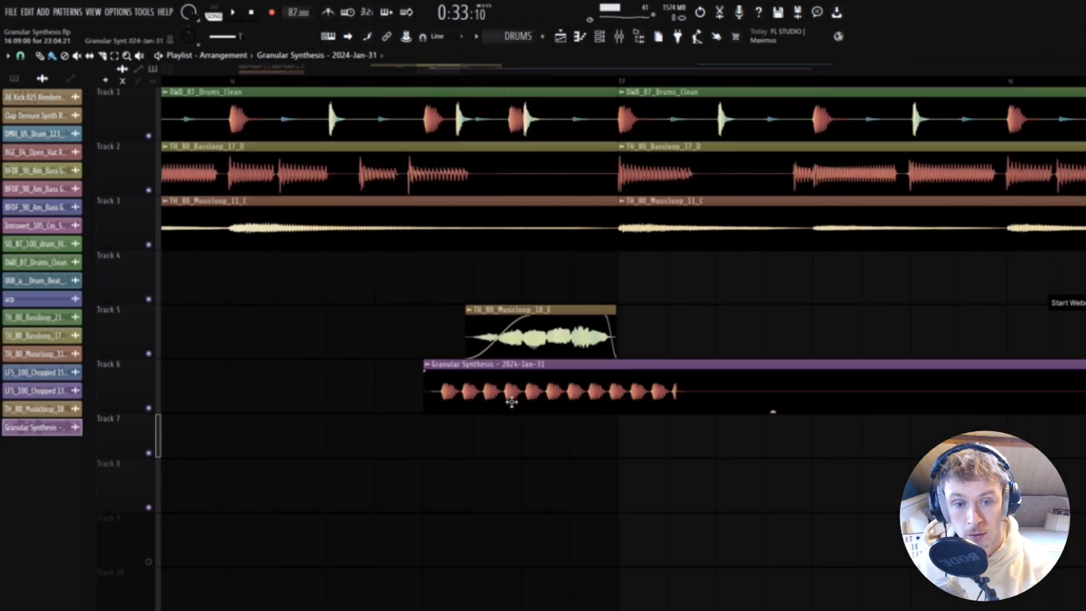
scroll(540, 401, "up", 2)
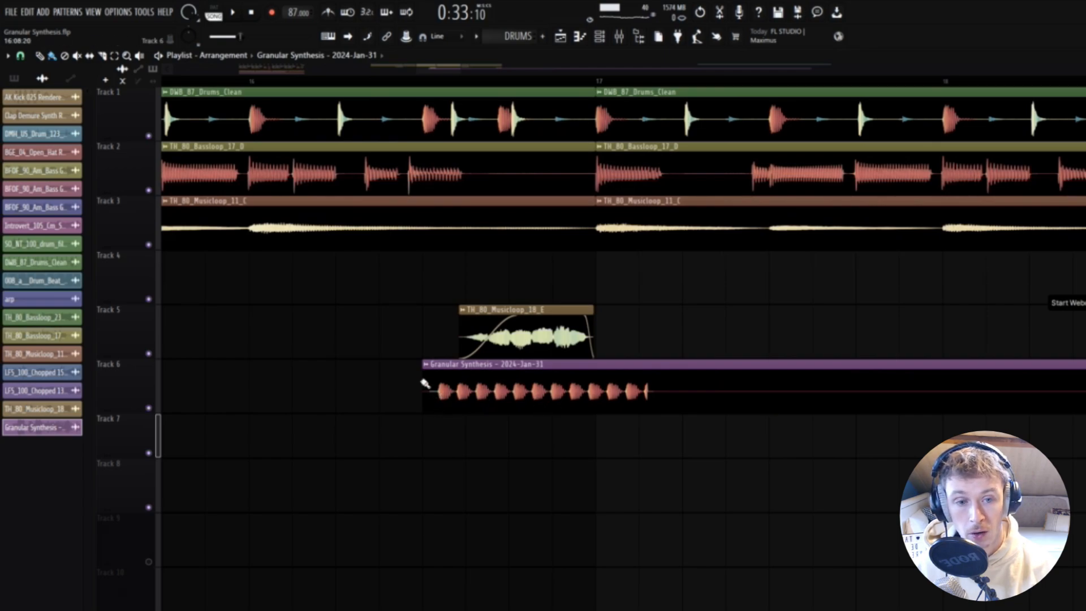
right_click(681, 377)
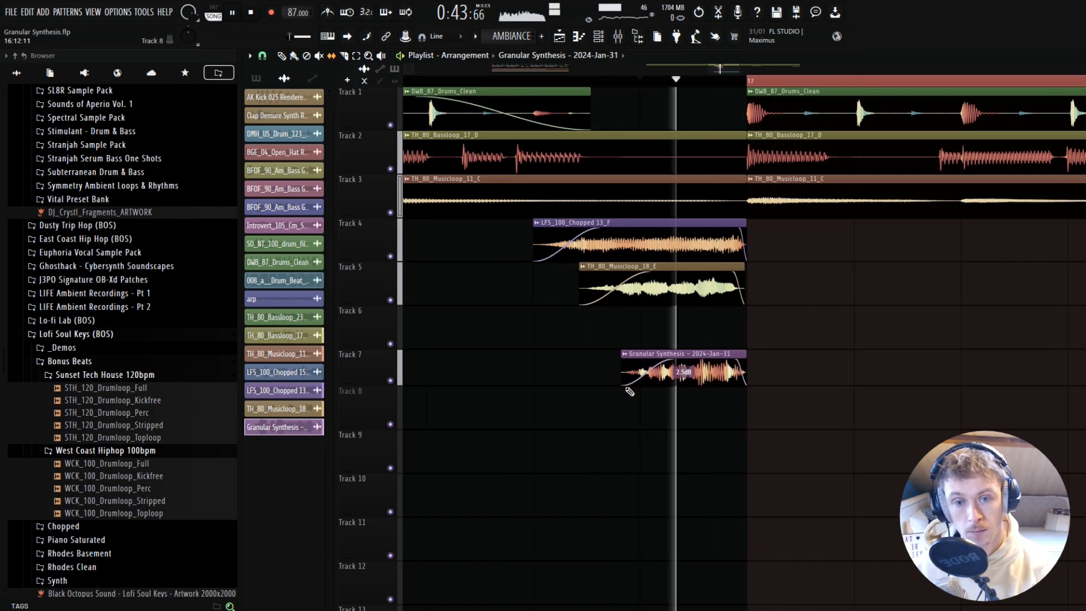
Audition the transition into bar 17 and slip the audio inside the Granular Synthesis clip on Track 7.
key("space")
key("space")
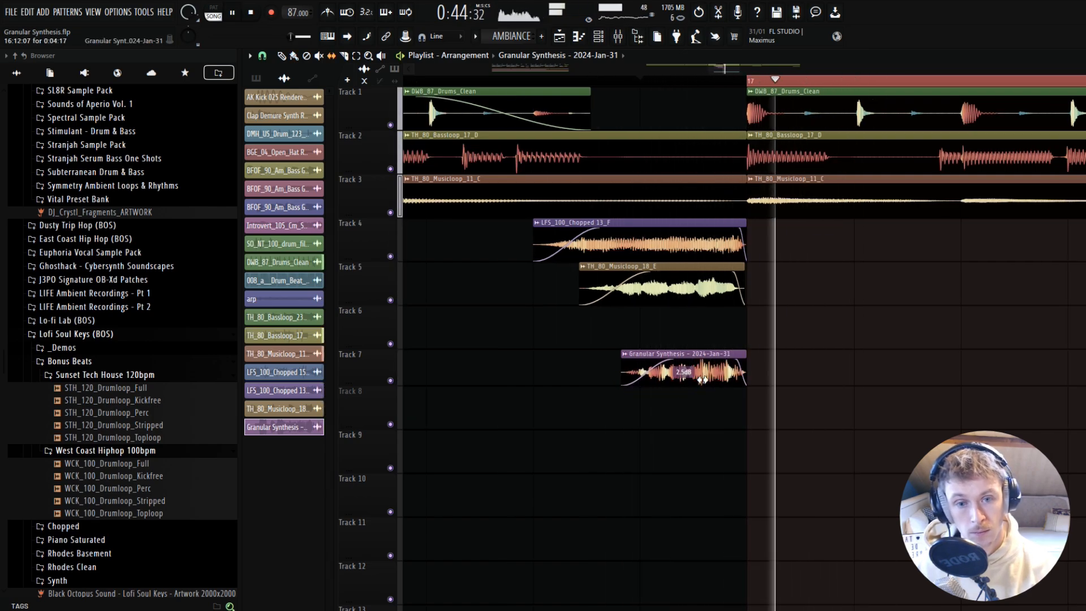
key("space")
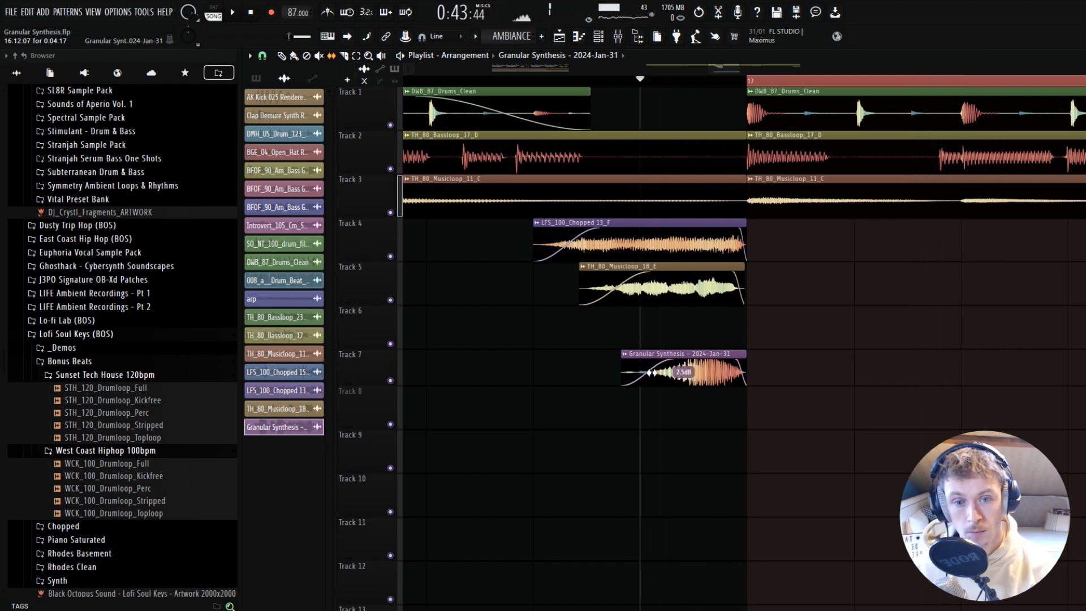
key("space")
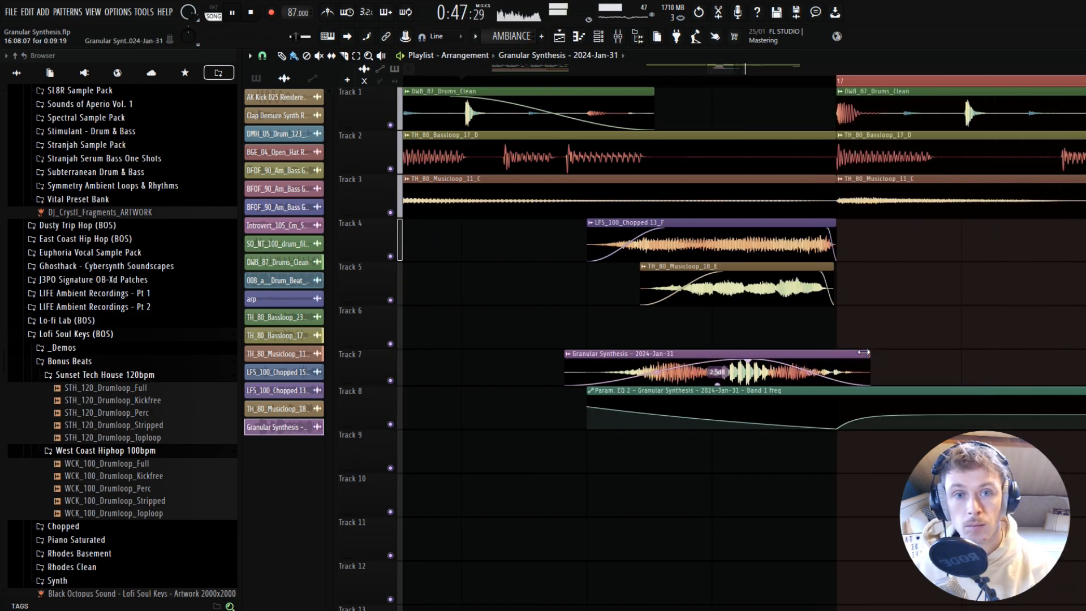
Adjust the length and audio offset of the Granular Synthesis clip on Track 7 around bar 17, checking it by playback.
left_click_drag(863, 352, 807, 359)
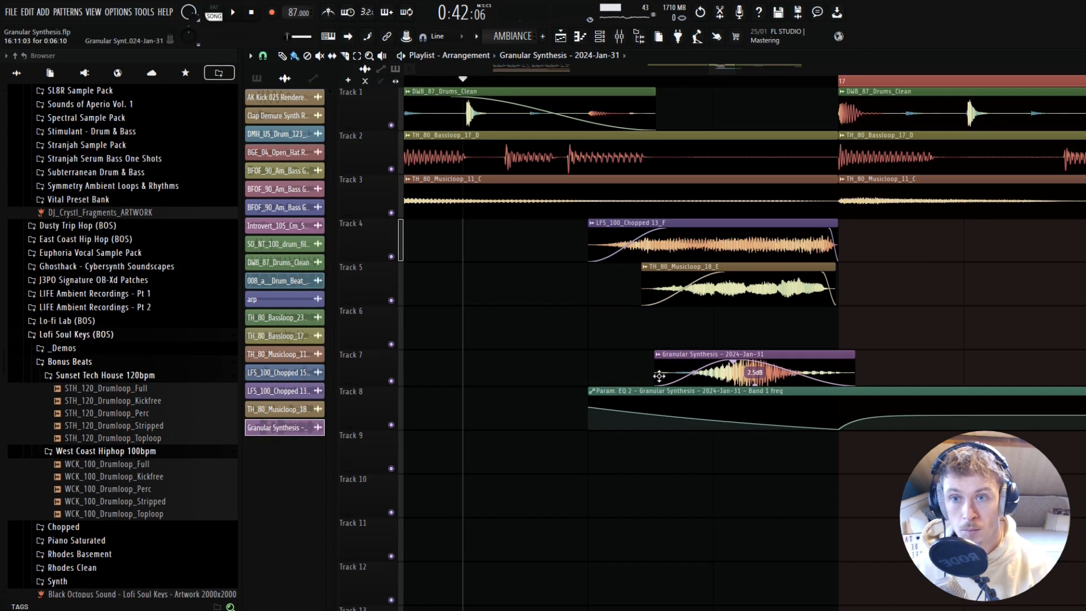
left_click_drag(660, 377, 708, 372)
key("space")
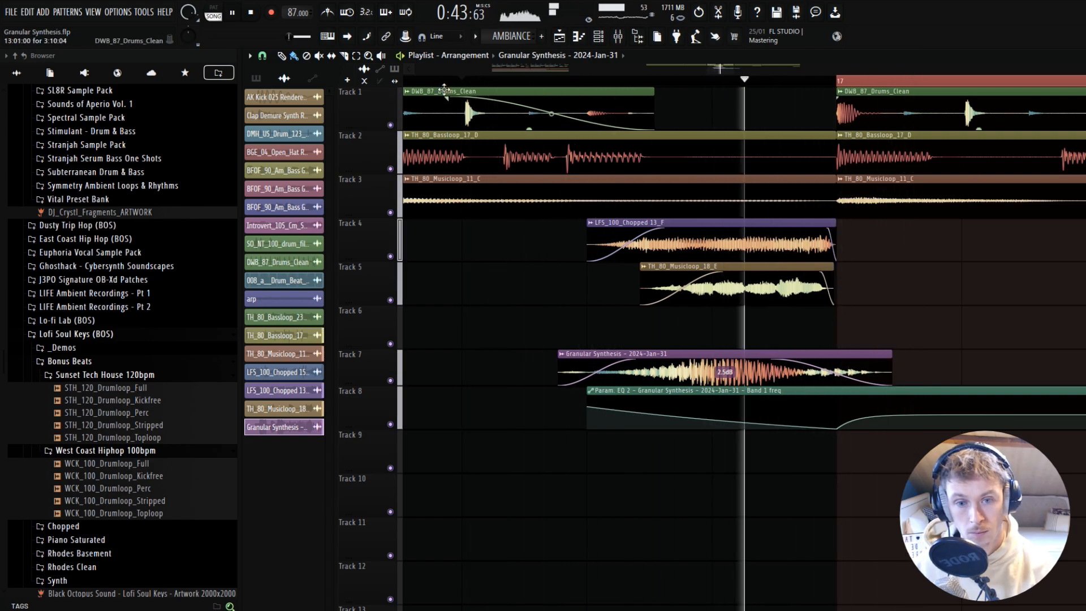
left_click(395, 80)
key("space")
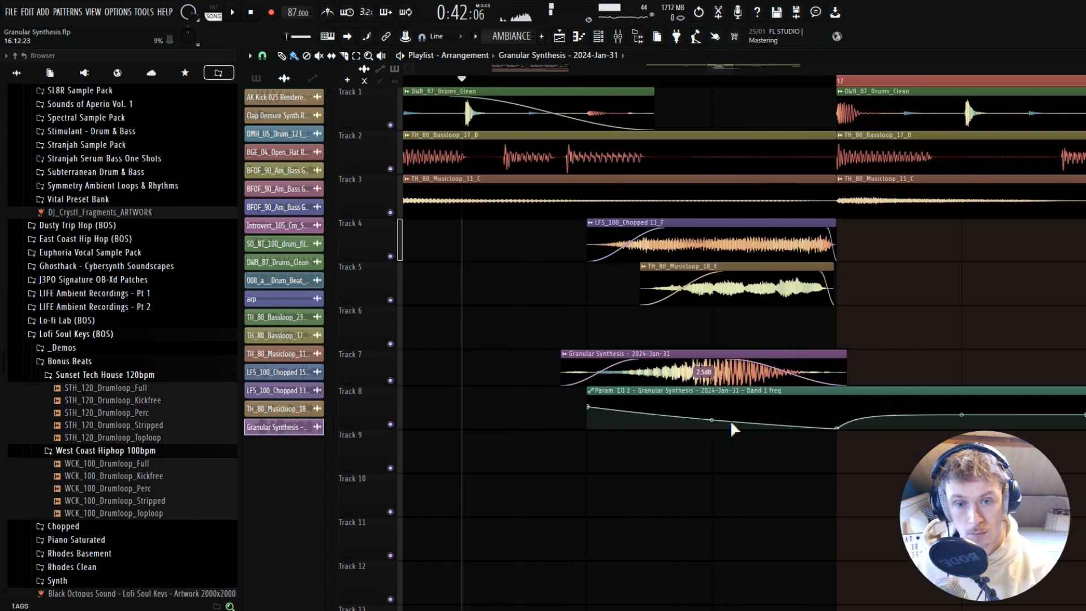
Play the arrangement from about bar 15 to hear the granular transition in context.
scroll(732, 419, "down", 5)
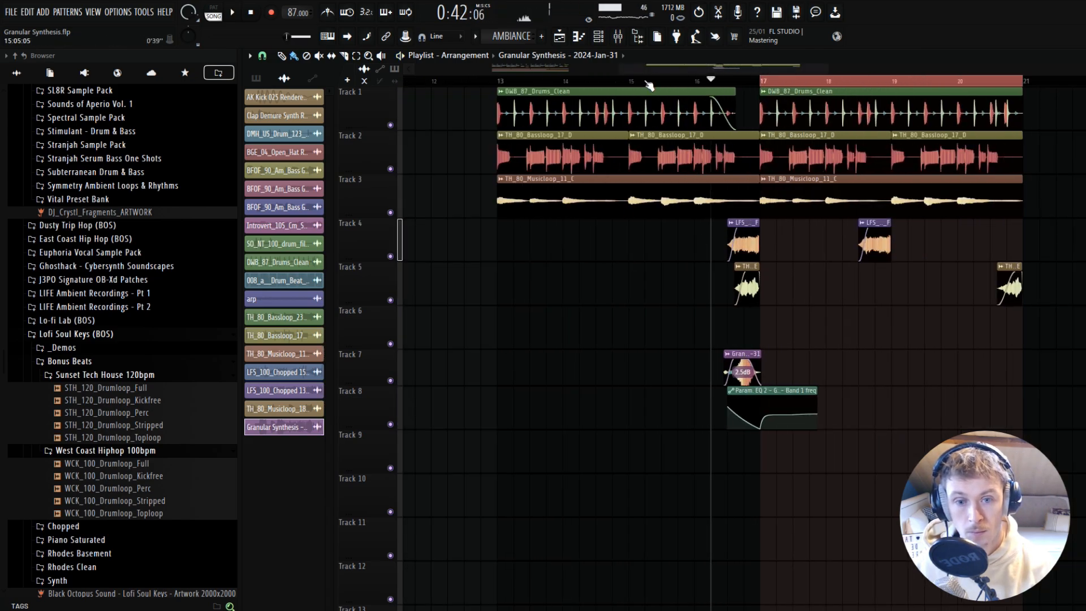
key("space")
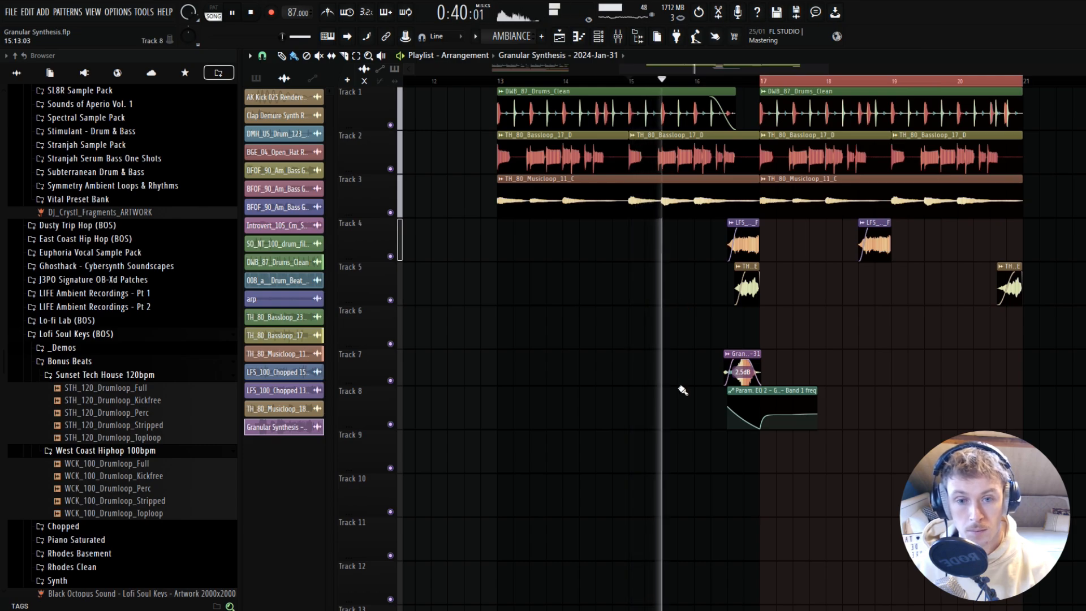
scroll(815, 354, "up", 3)
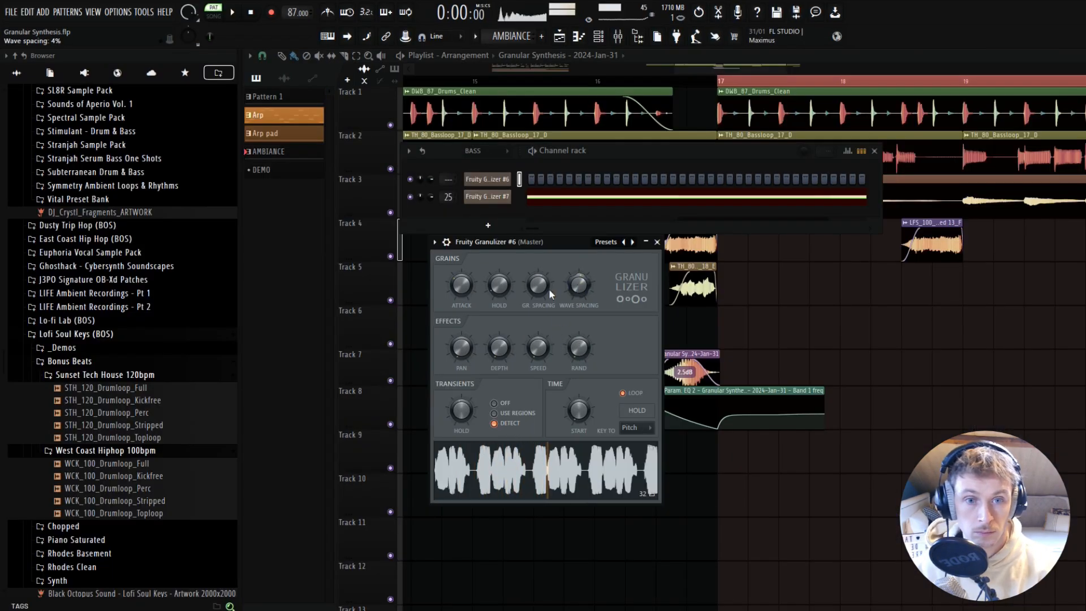
Increase the grain spacing and wave spacing in Fruity Granulizer #6.
left_click_drag(550, 293, 550, 280)
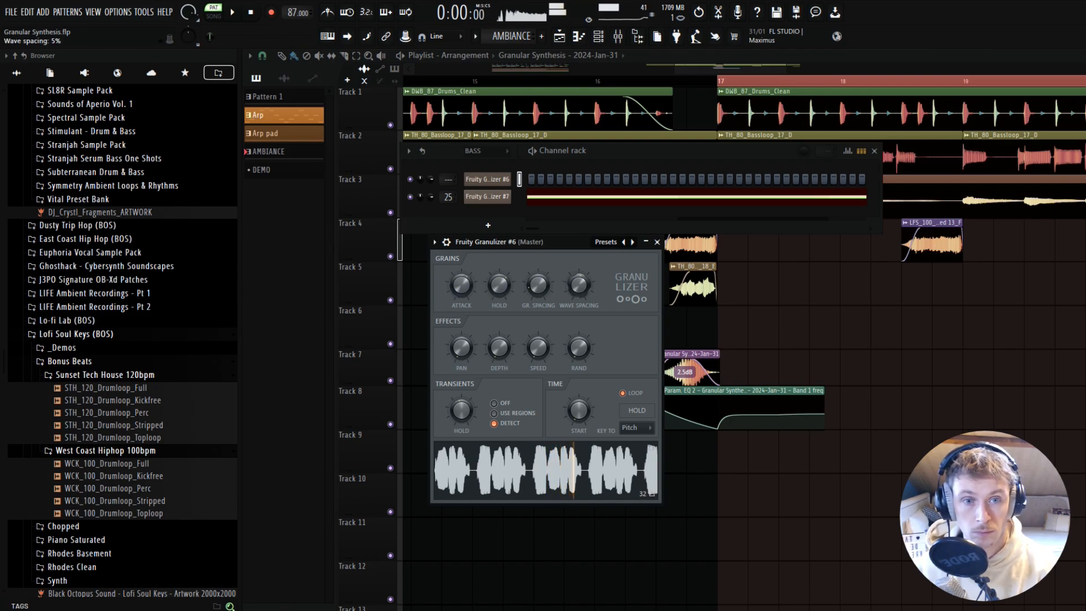
left_click_drag(579, 285, 579, 275)
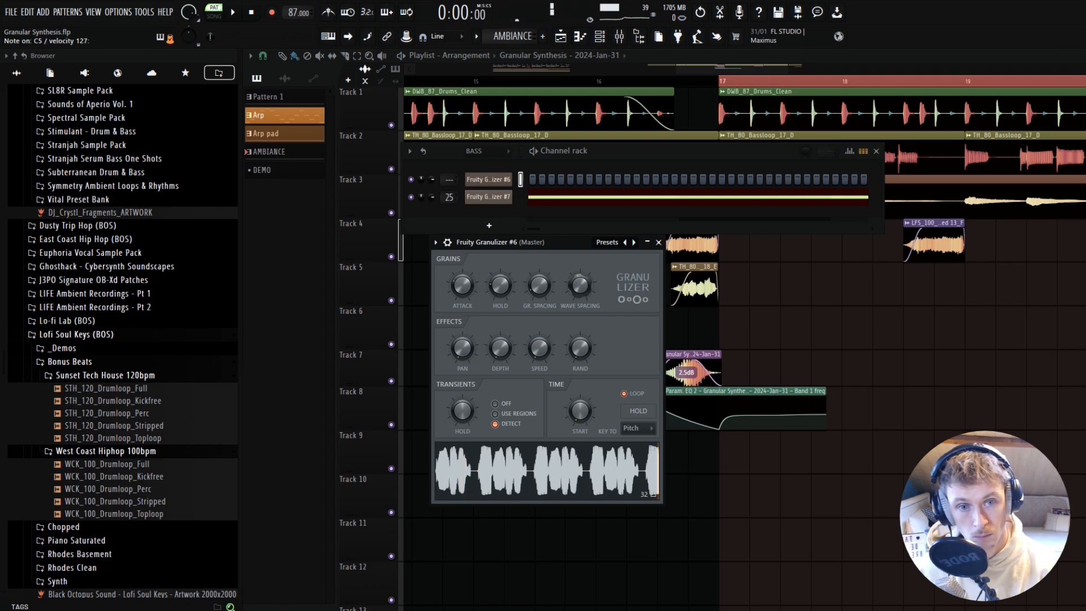
left_click_drag(580, 285, 580, 276)
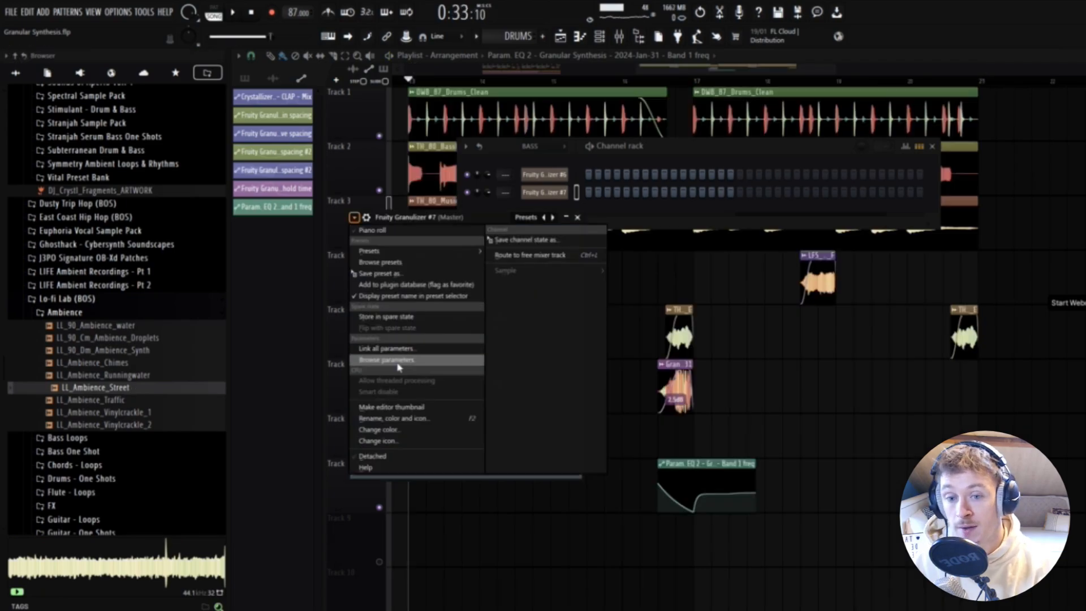
Detach the Fruity Granulizer #7 window, load the LL_Ambience_Street sample into it and play the pattern.
left_click(398, 458)
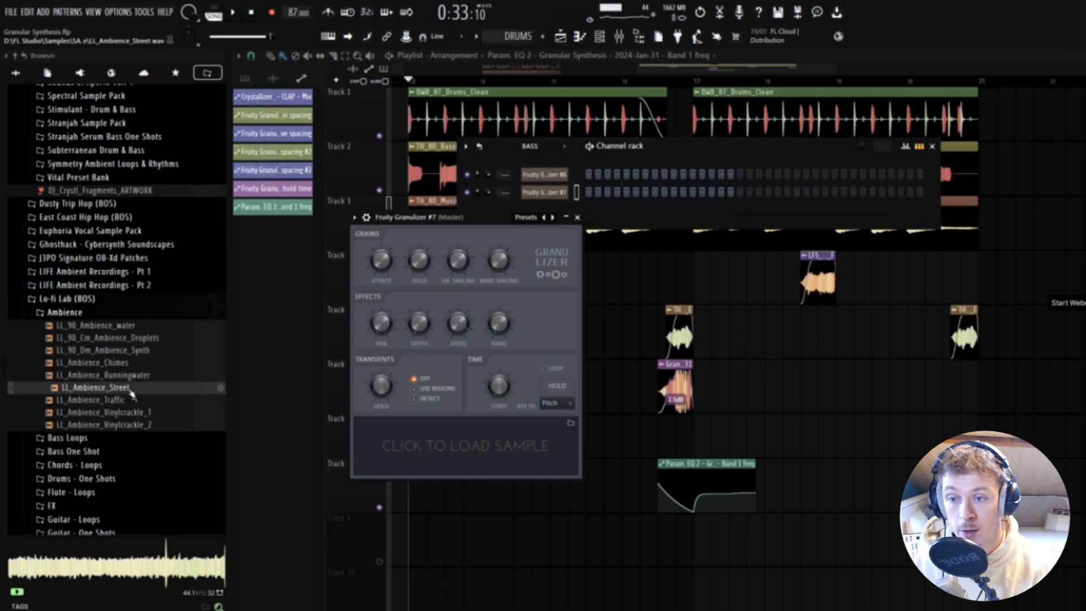
left_click_drag(133, 388, 207, 400)
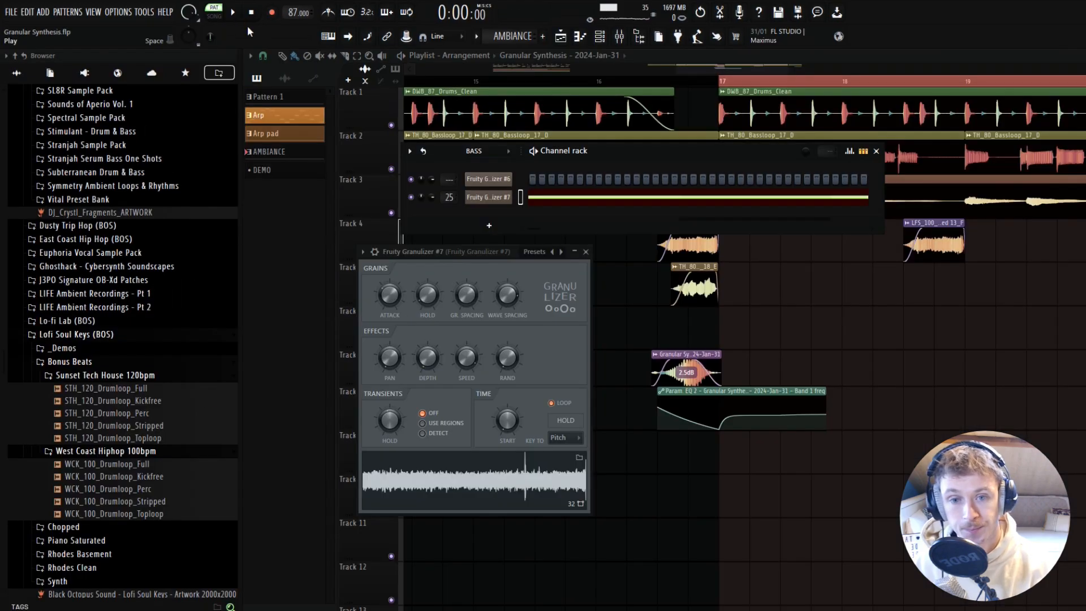
key("space")
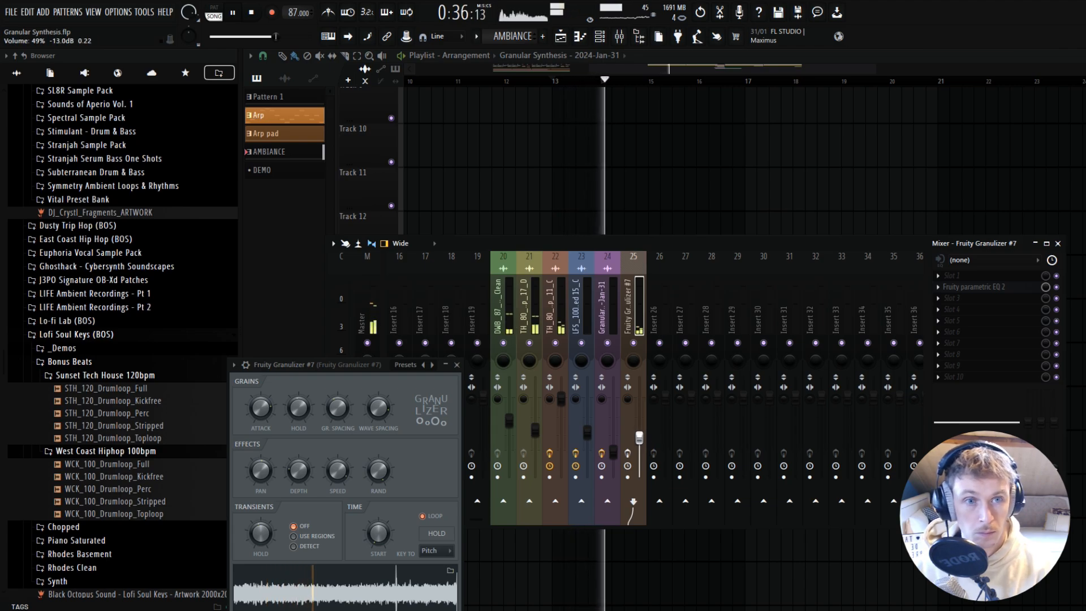
Check Fruity parametric EQ 2 on the Fruity Granulizer #7 track and bring the Granulizer window and the arranged clips into view.
left_click(1021, 287)
left_click(1021, 288)
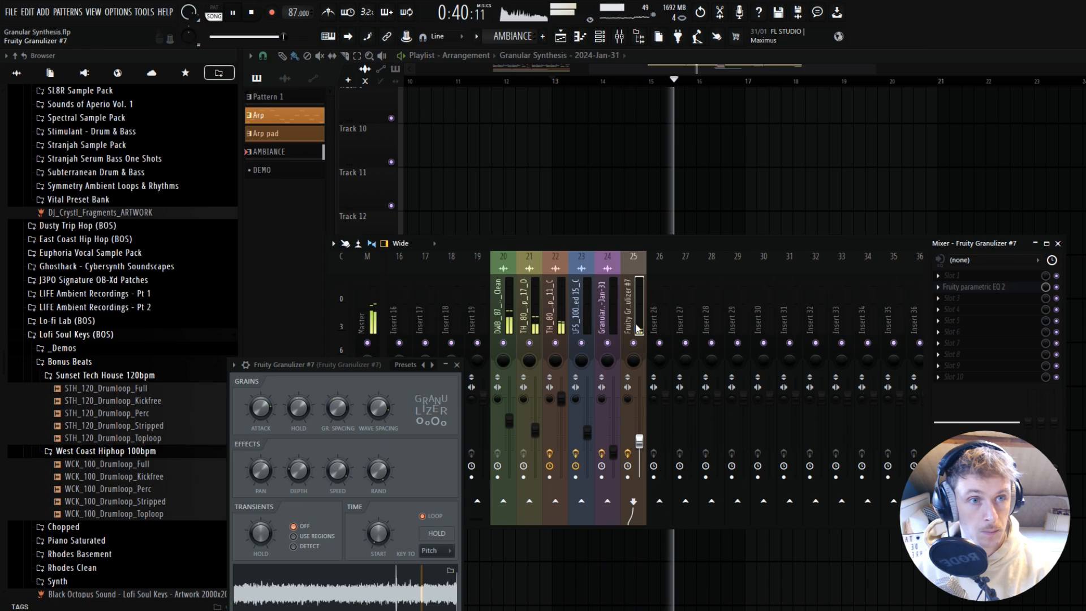
left_click_drag(386, 360, 533, 232)
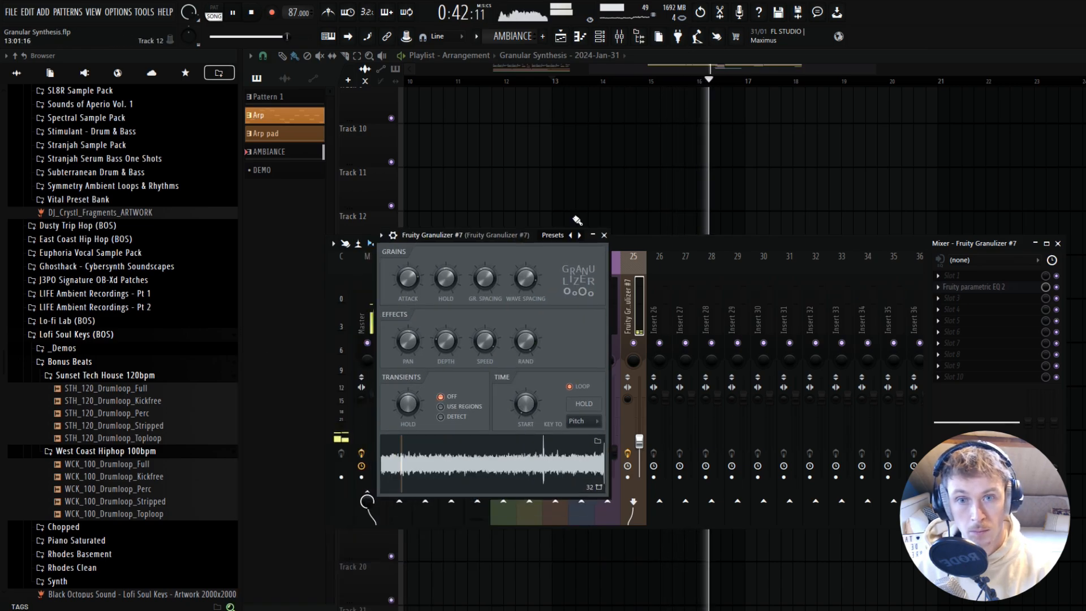
scroll(534, 223, "up", 5)
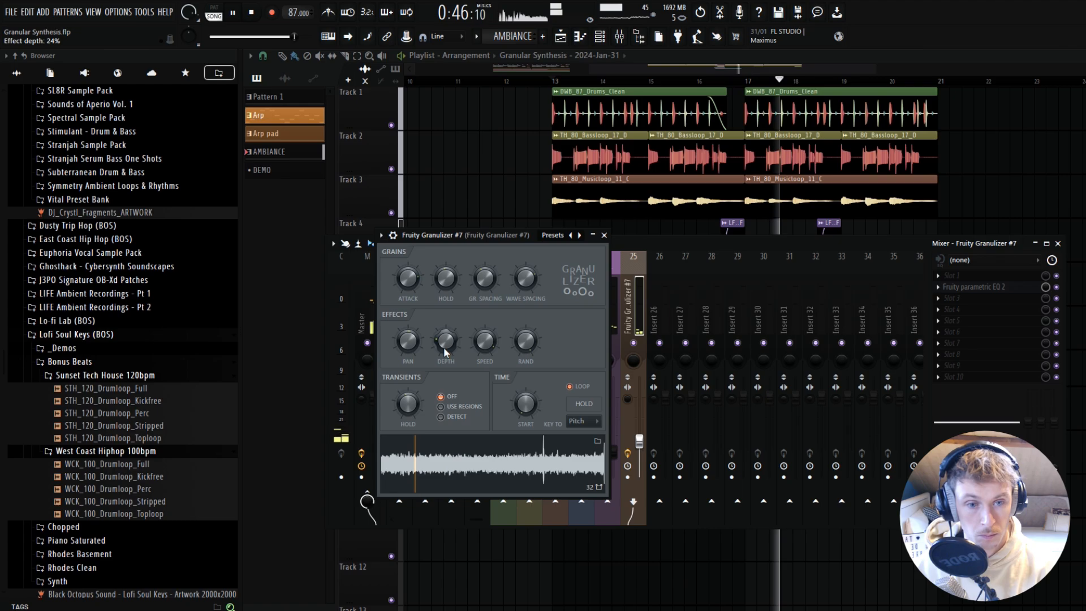
Lower the Fruity Granulizer #7 mixer track's volume to 29%, muting and unmuting the track to compare.
left_click_drag(640, 442, 640, 454)
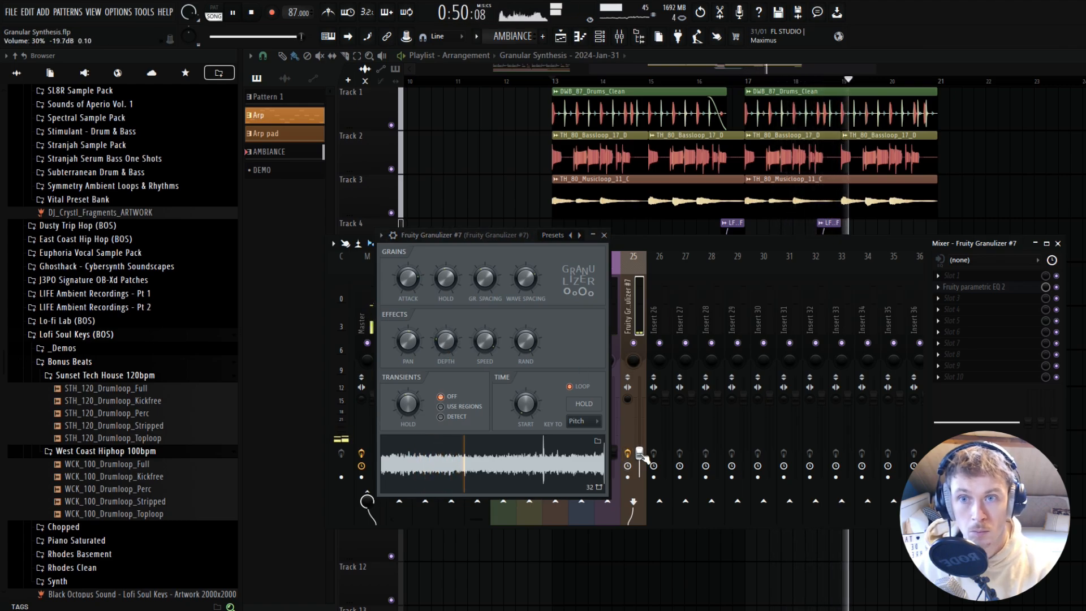
left_click(636, 348)
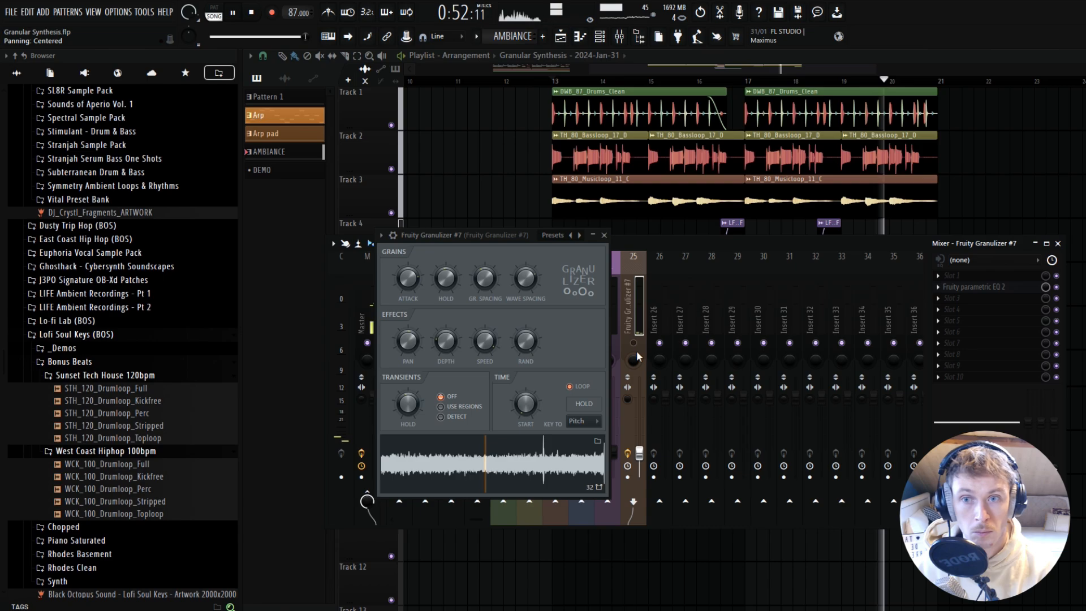
left_click(636, 347)
left_click_drag(639, 455, 640, 457)
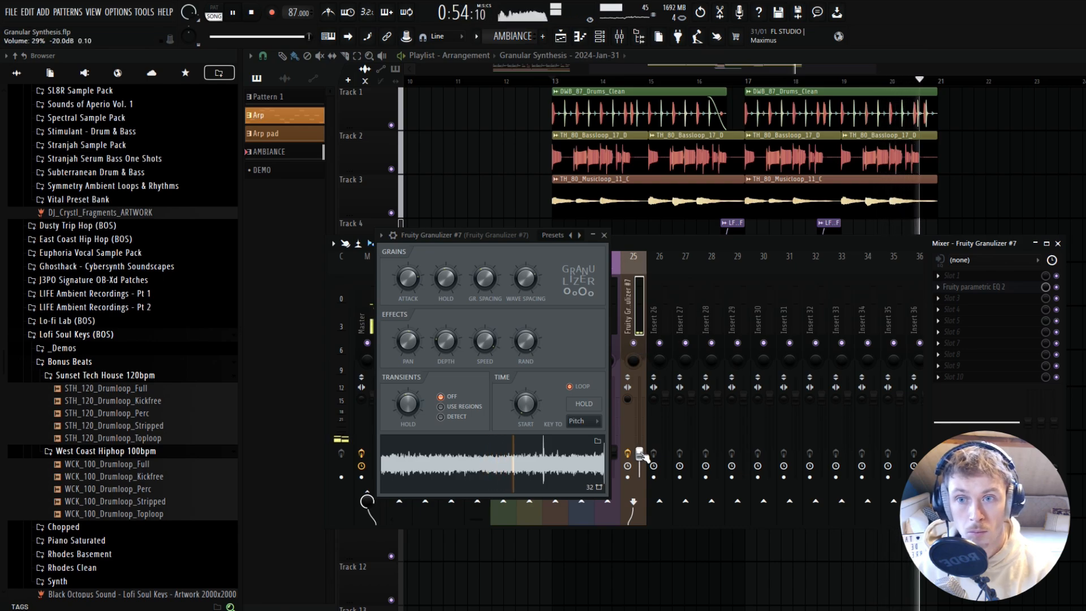